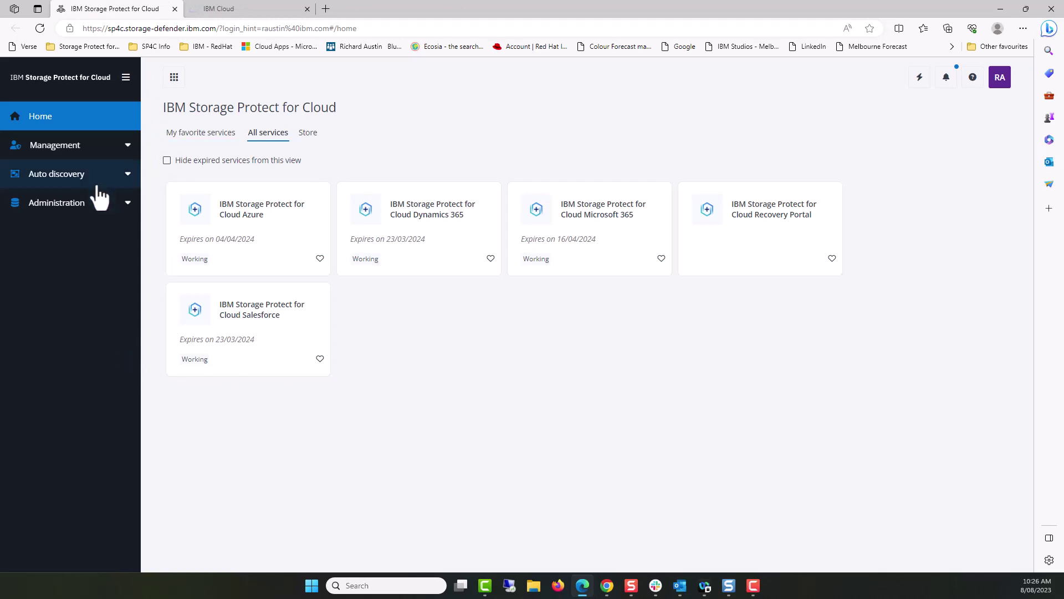
Open the OneDrive for Business backup history and scroll through its backup details
{"action": "left_click", "coordinate": [104, 214]}
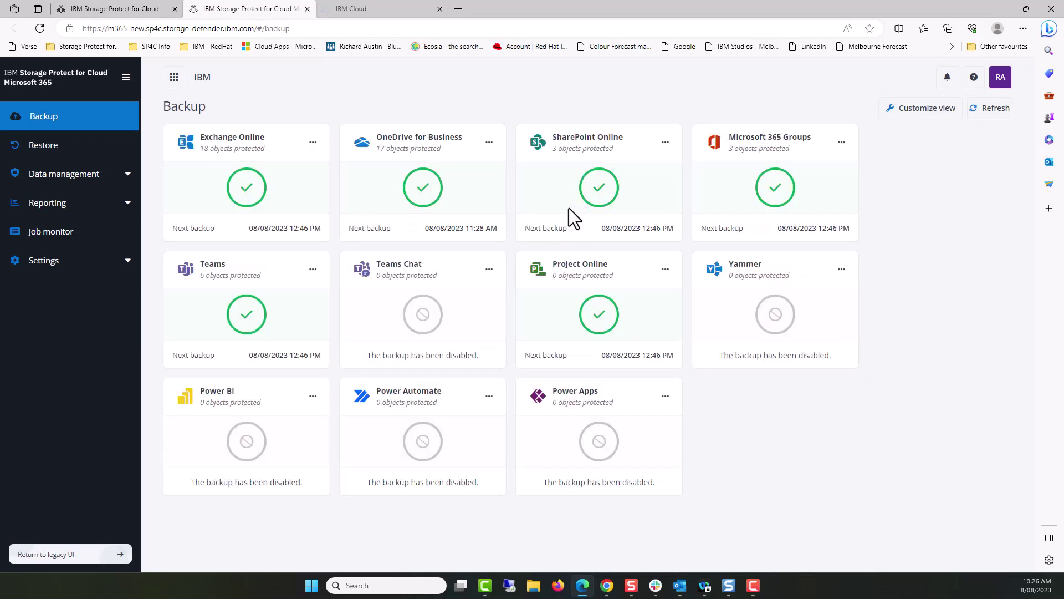
{"action": "left_click", "coordinate": [488, 186]}
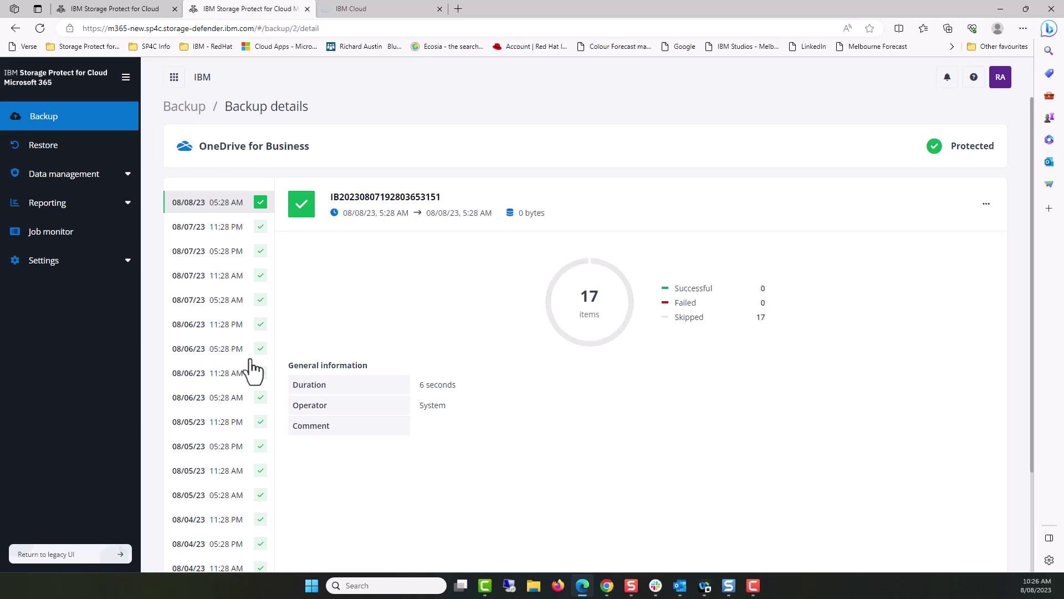
{"action": "scroll", "coordinate": [214, 358], "scroll_direction": "down", "scroll_amount": 2}
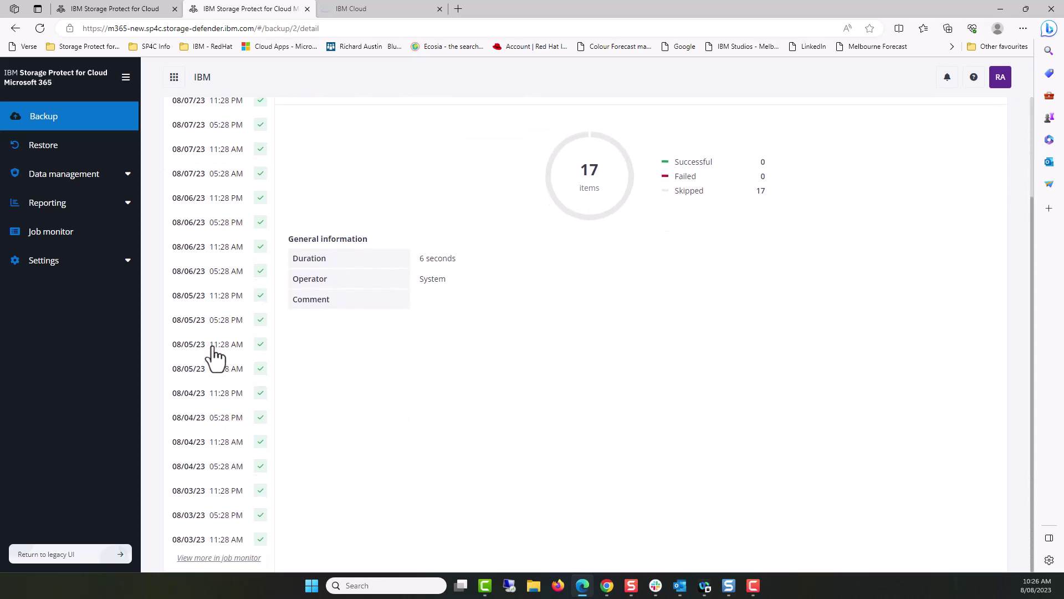
{"action": "scroll", "coordinate": [215, 357], "scroll_direction": "up", "scroll_amount": 2}
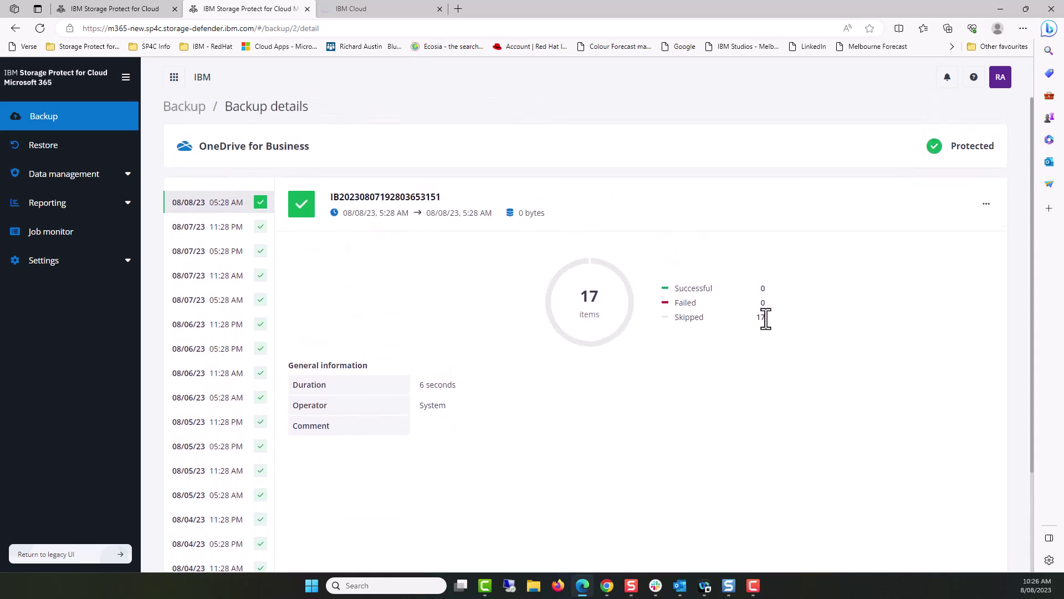
Check the 17 skipped items count, then bring up the Outlook sign-in in a new tab
{"action": "left_click_drag", "start_coordinate": [766, 319], "coordinate": [747, 317]}
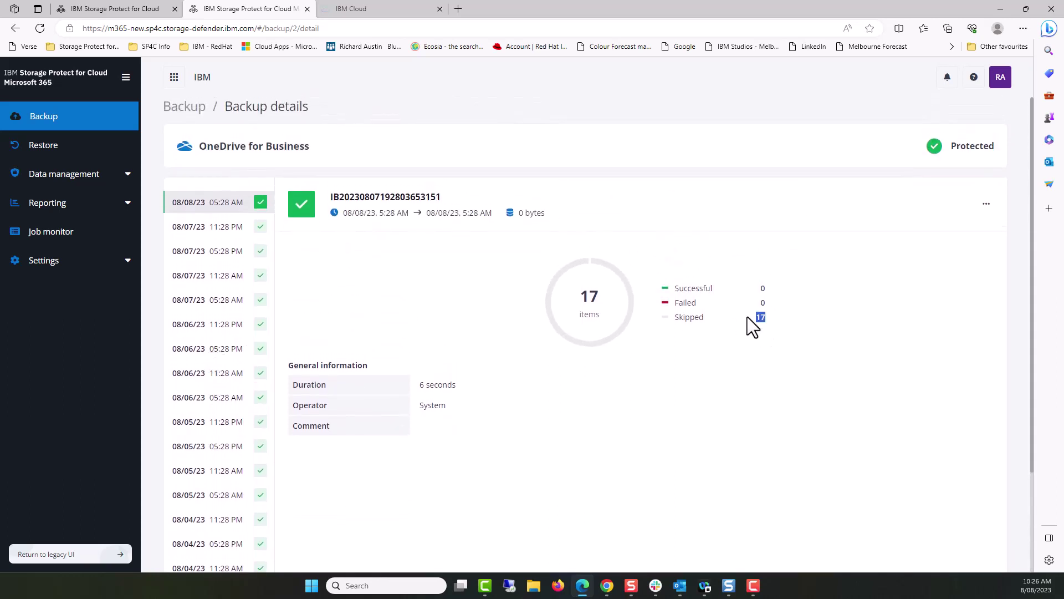
{"action": "left_click", "coordinate": [679, 378]}
{"action": "left_click", "coordinate": [367, 7]}
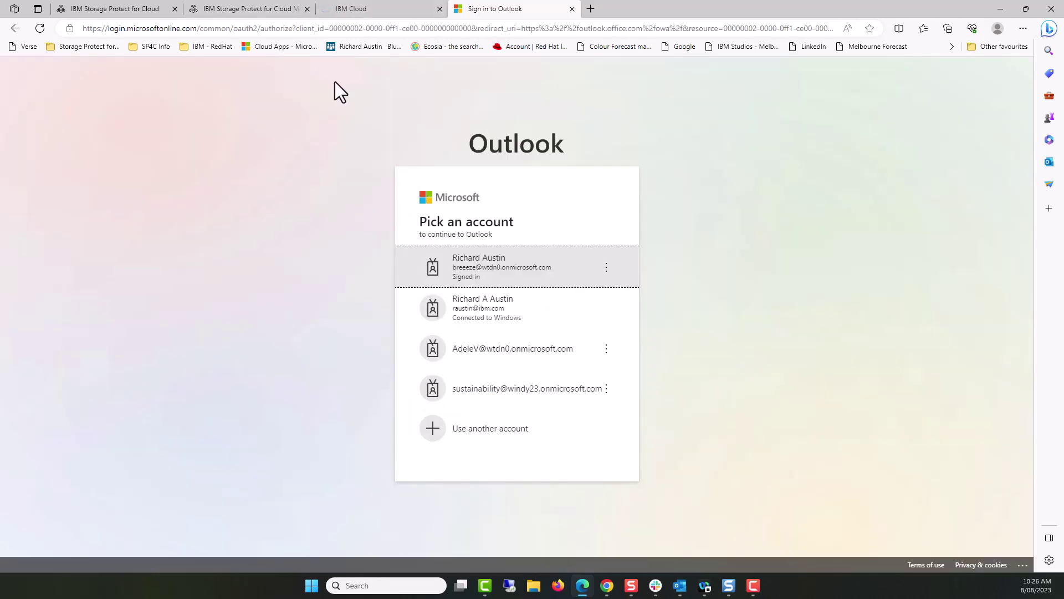
Sign in to Microsoft 365 with the demo user's account and its password
{"action": "left_click", "coordinate": [507, 344]}
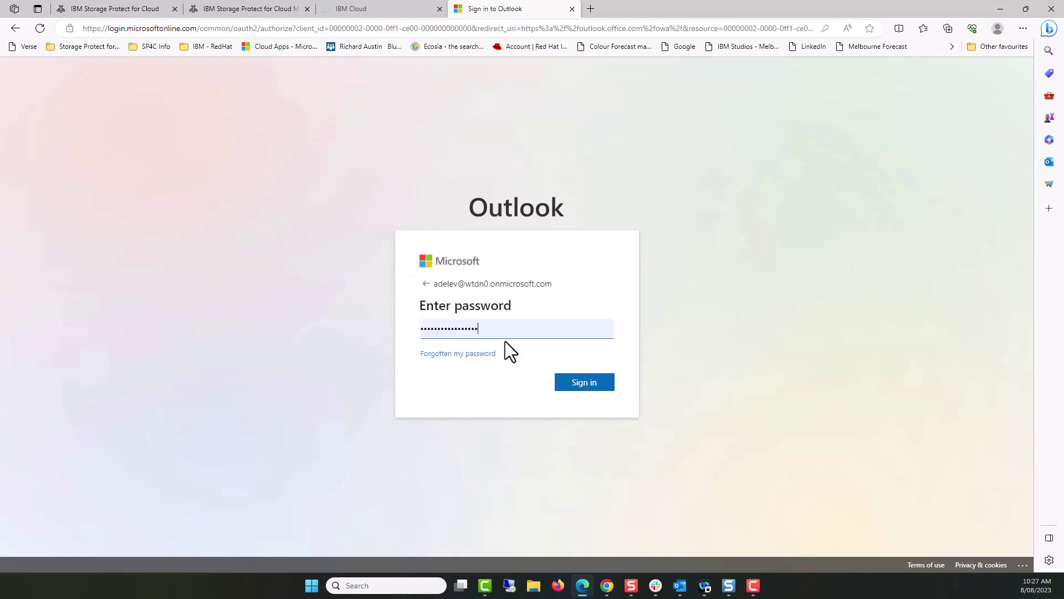
{"action": "left_click", "coordinate": [580, 389]}
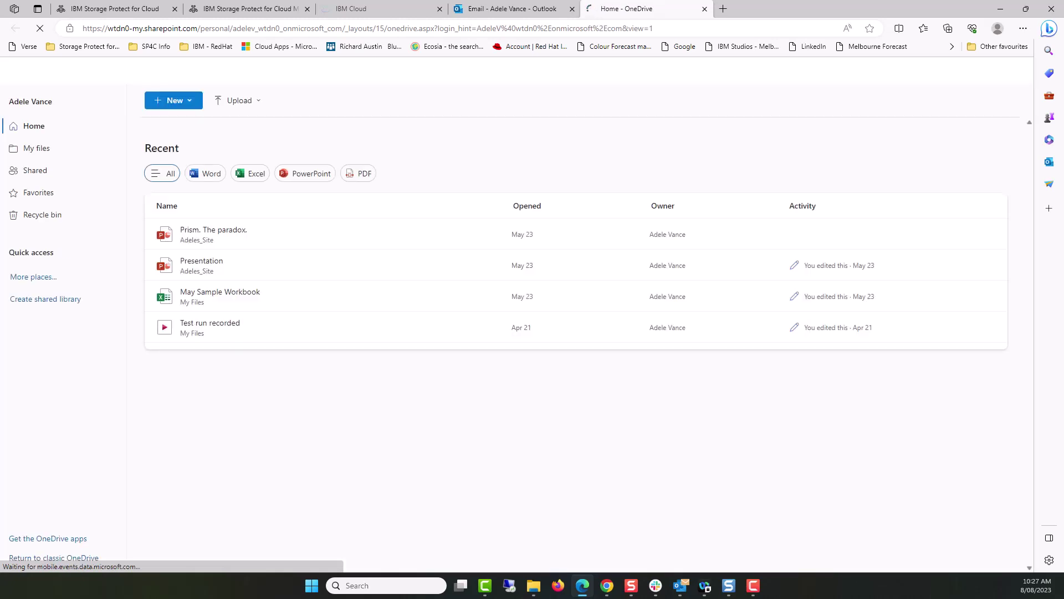
Upload the Top Gun Fighter School.mp4 video to OneDrive using Upload > Files
{"action": "left_click", "coordinate": [238, 102]}
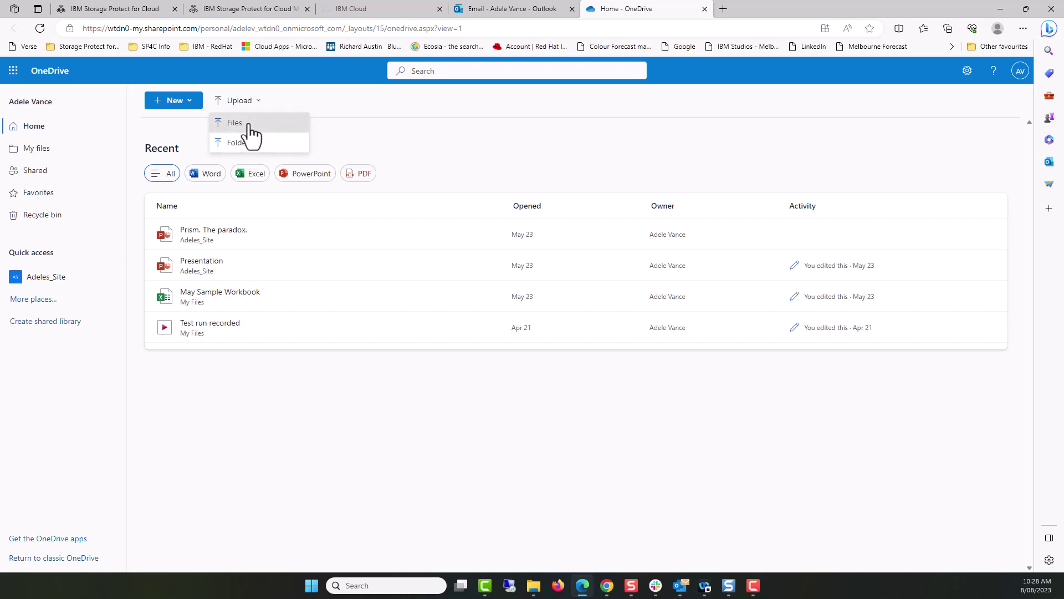
{"action": "left_click", "coordinate": [248, 122]}
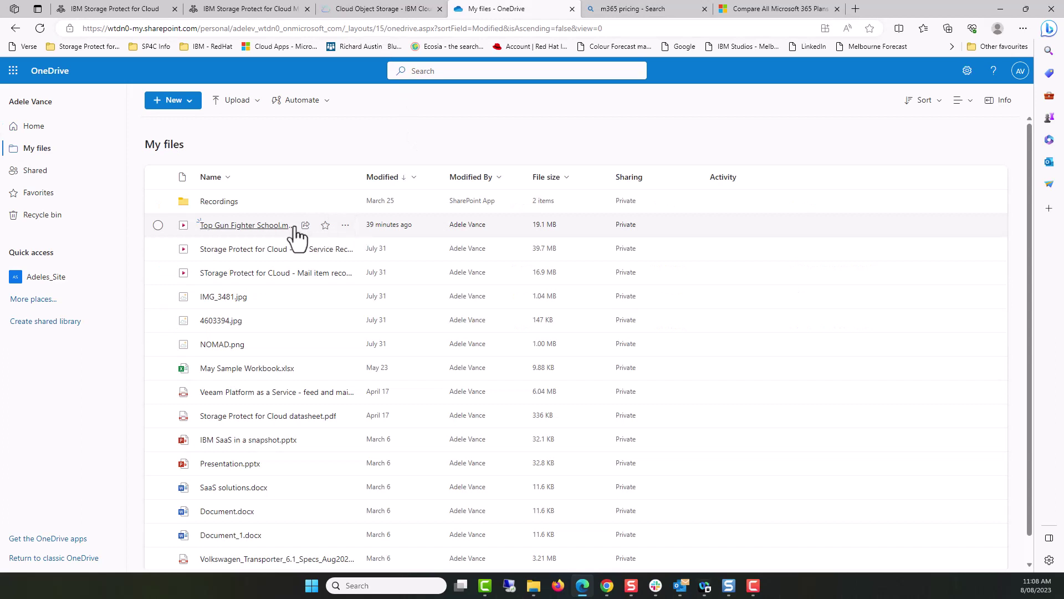
{"action": "mouse_move", "coordinate": [297, 227]}
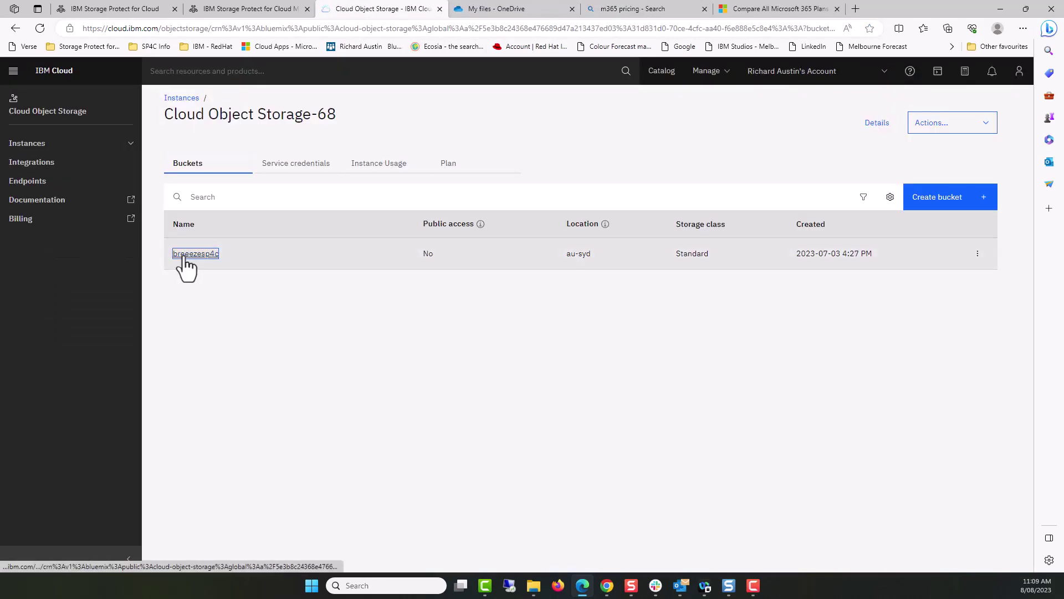
Open the breeezesp4c bucket and review its 10 data_exchange .dat objects
{"action": "left_click", "coordinate": [181, 255]}
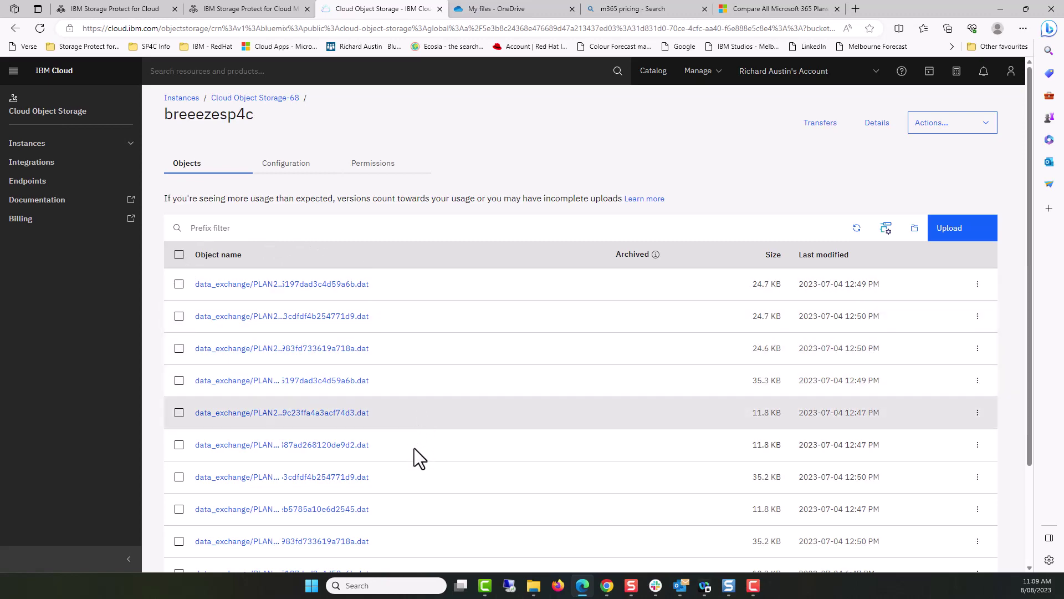
{"action": "scroll", "coordinate": [414, 448], "scroll_direction": "down", "scroll_amount": 3}
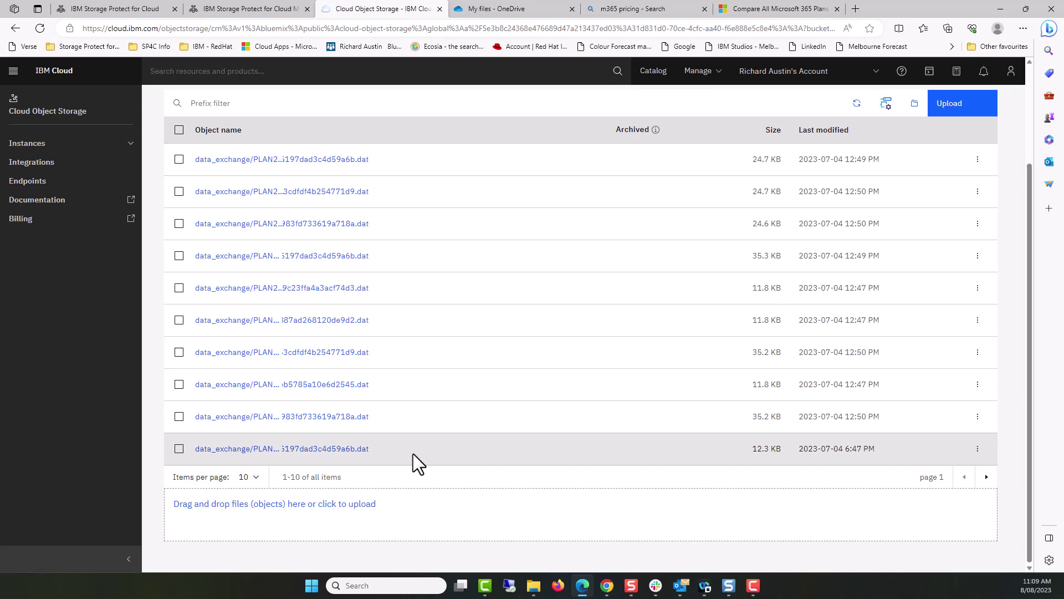
{"action": "scroll", "coordinate": [413, 453], "scroll_direction": "up", "scroll_amount": 3}
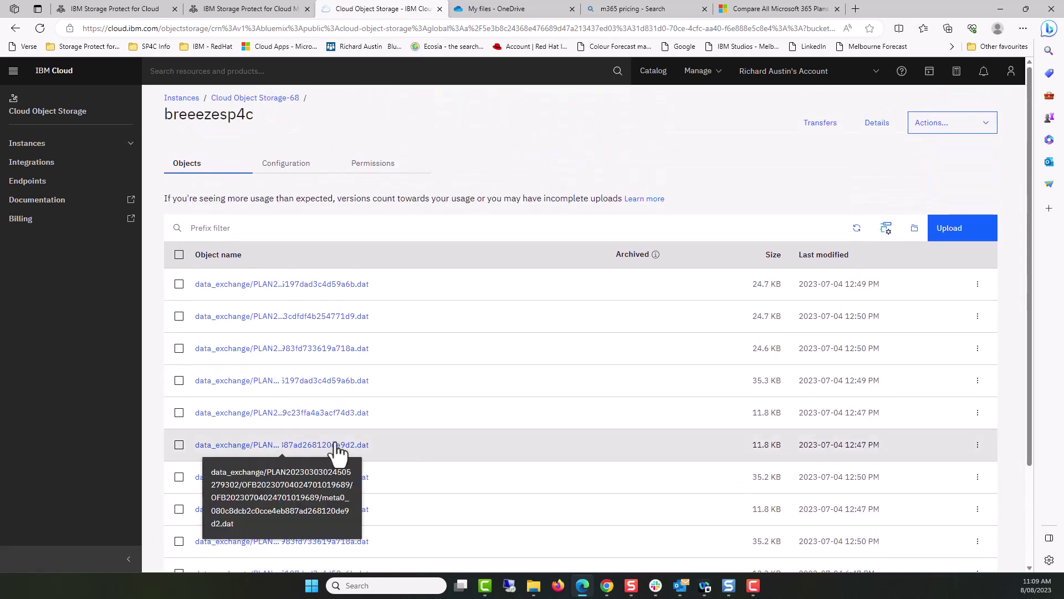
Match the Storage settings bucket name against breeezesp4c in Cloud Object Storage, then return to Backup
{"action": "left_click", "coordinate": [299, 9]}
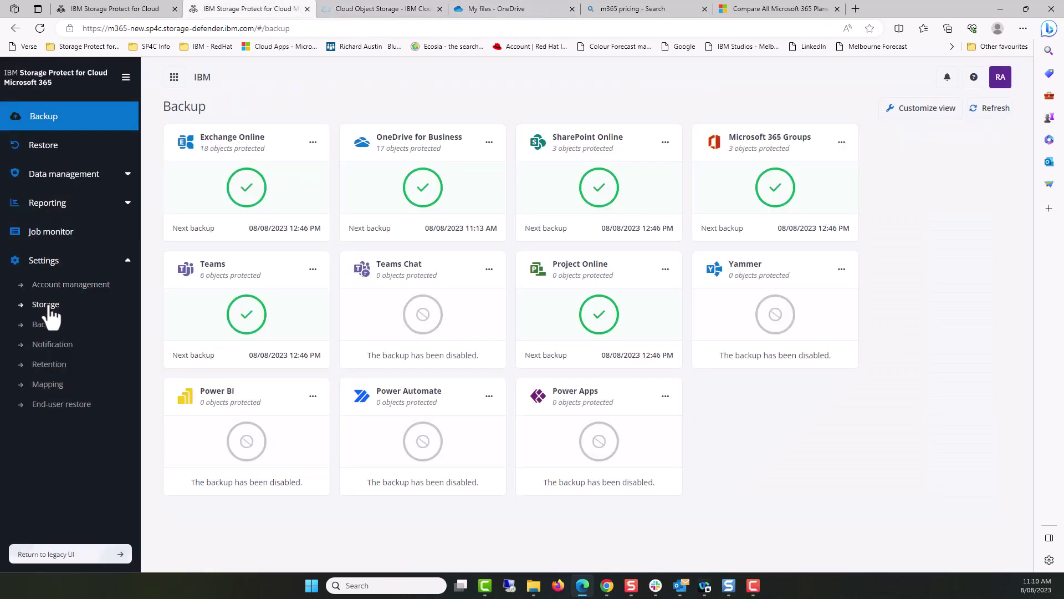
{"action": "left_click", "coordinate": [49, 308]}
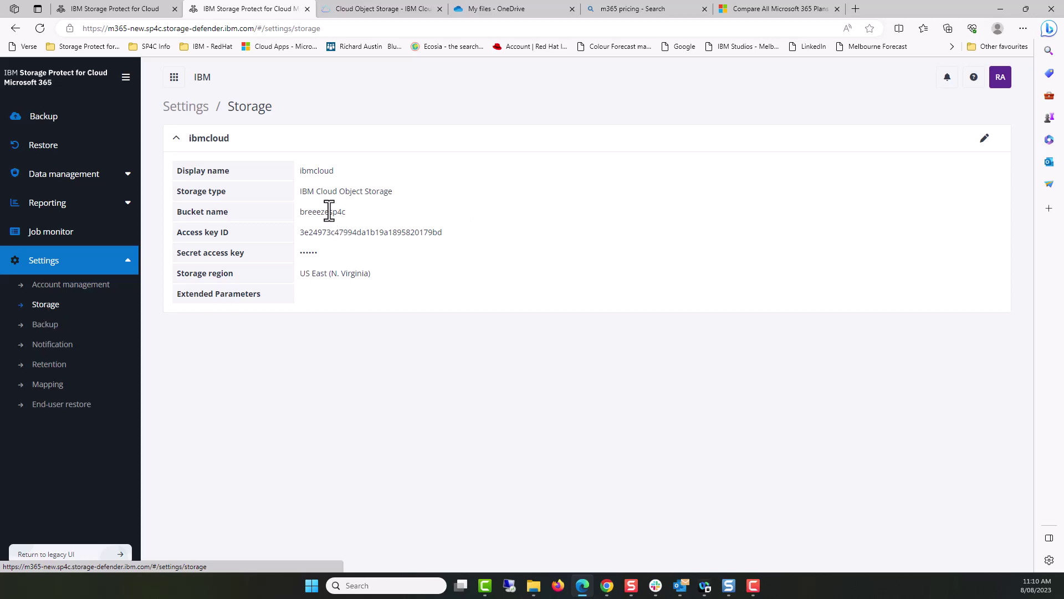
{"action": "left_click_drag", "start_coordinate": [347, 212], "coordinate": [299, 213]}
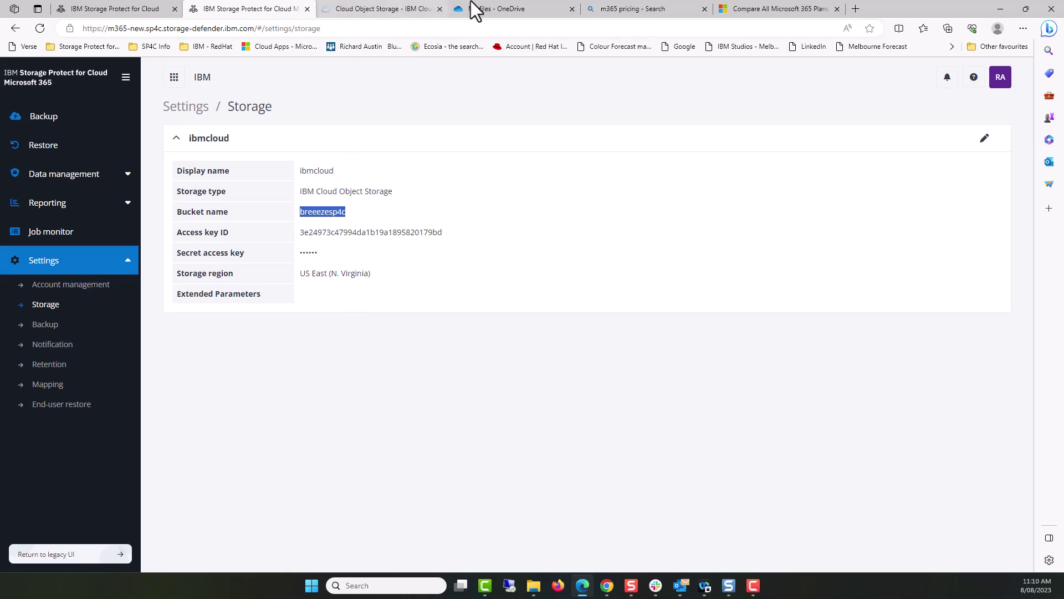
{"action": "left_click", "coordinate": [380, 10]}
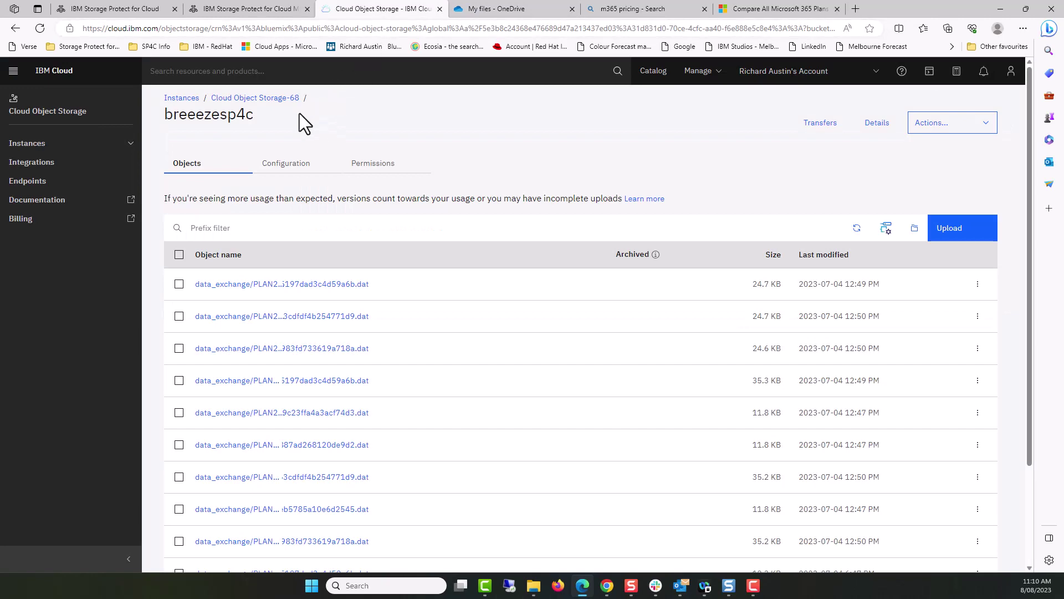
{"action": "left_click_drag", "start_coordinate": [251, 118], "coordinate": [181, 116]}
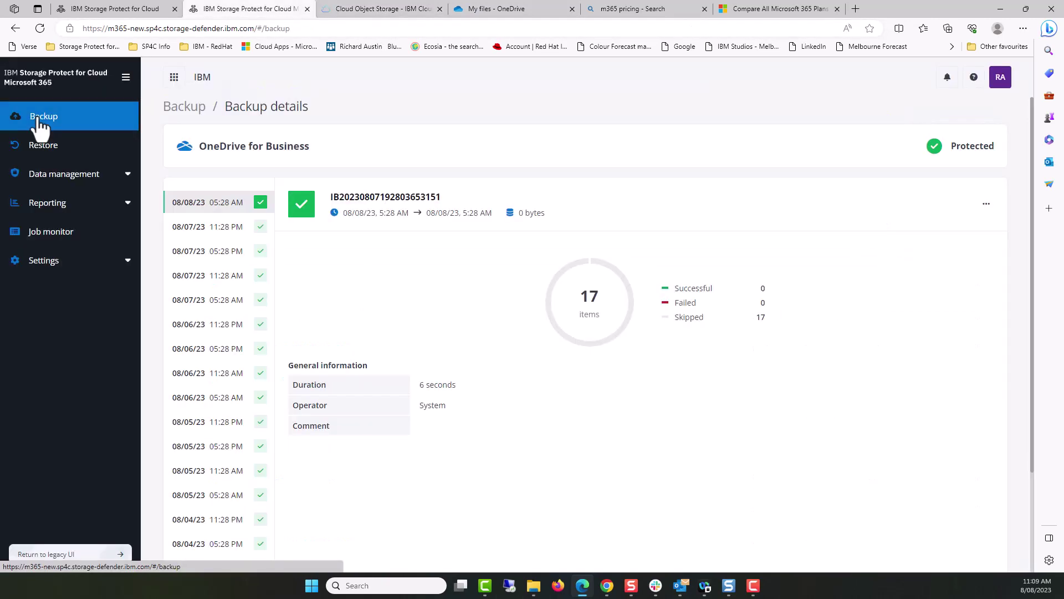
{"action": "left_click", "coordinate": [40, 123]}
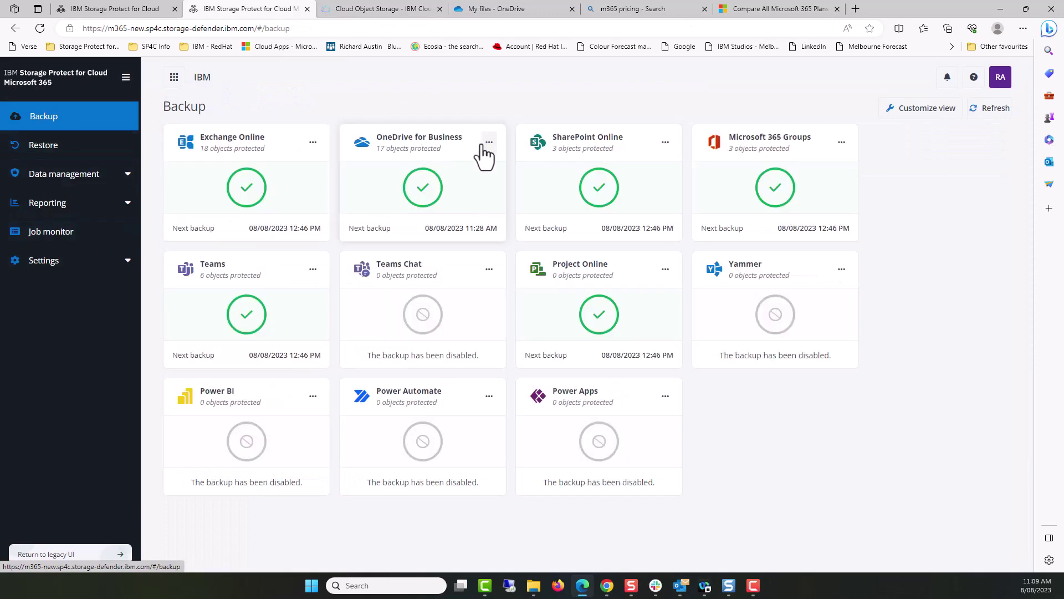
Change the OneDrive for Business backup frequency so the first job starts at 11:13 AM
{"action": "left_click", "coordinate": [488, 143]}
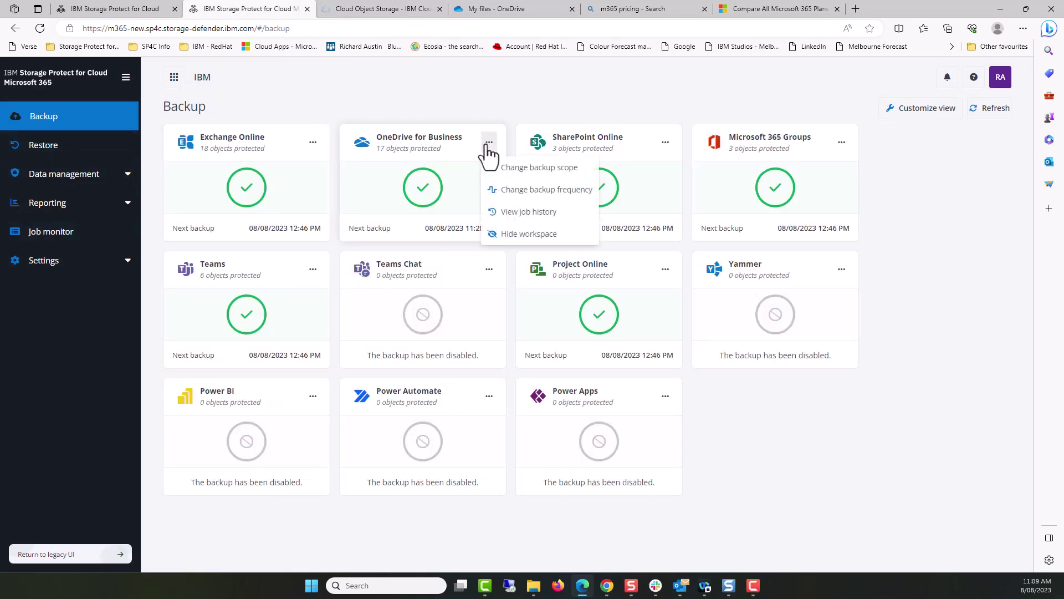
{"action": "left_click", "coordinate": [517, 194]}
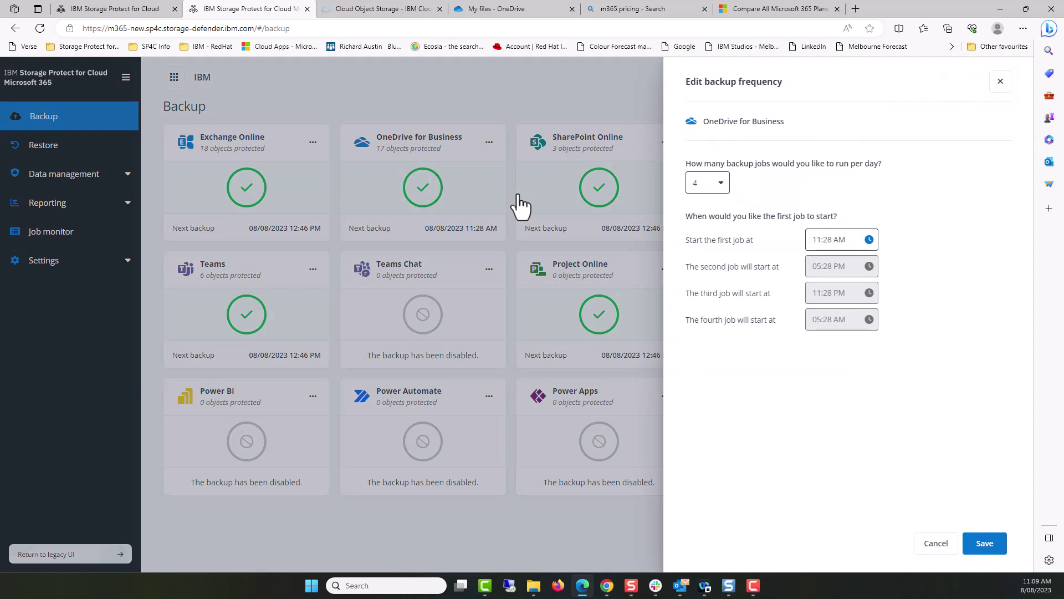
{"action": "left_click", "coordinate": [855, 242]}
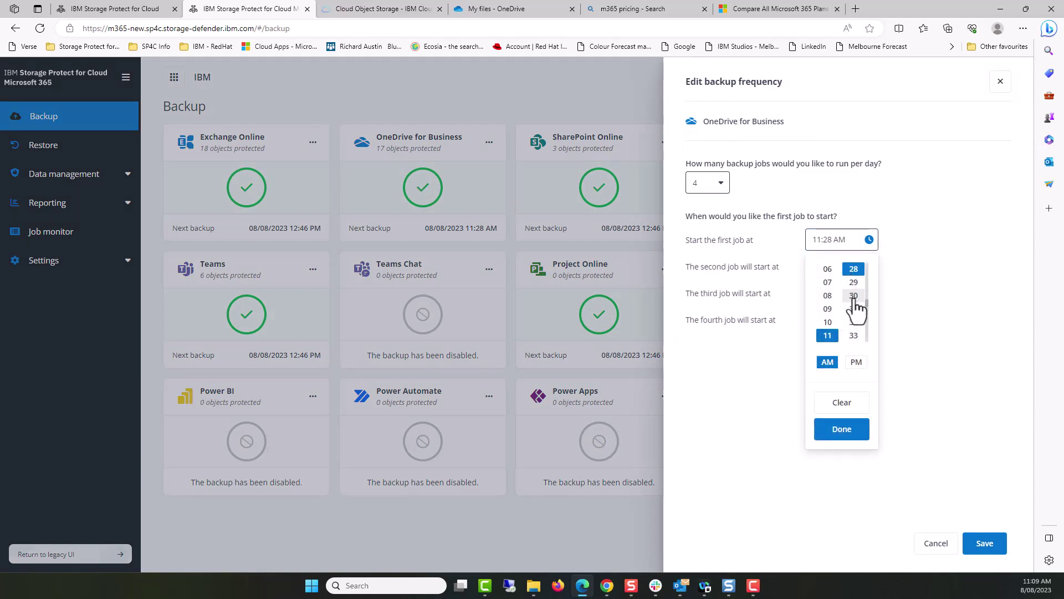
{"action": "scroll", "coordinate": [856, 314], "scroll_direction": "up", "scroll_amount": 3}
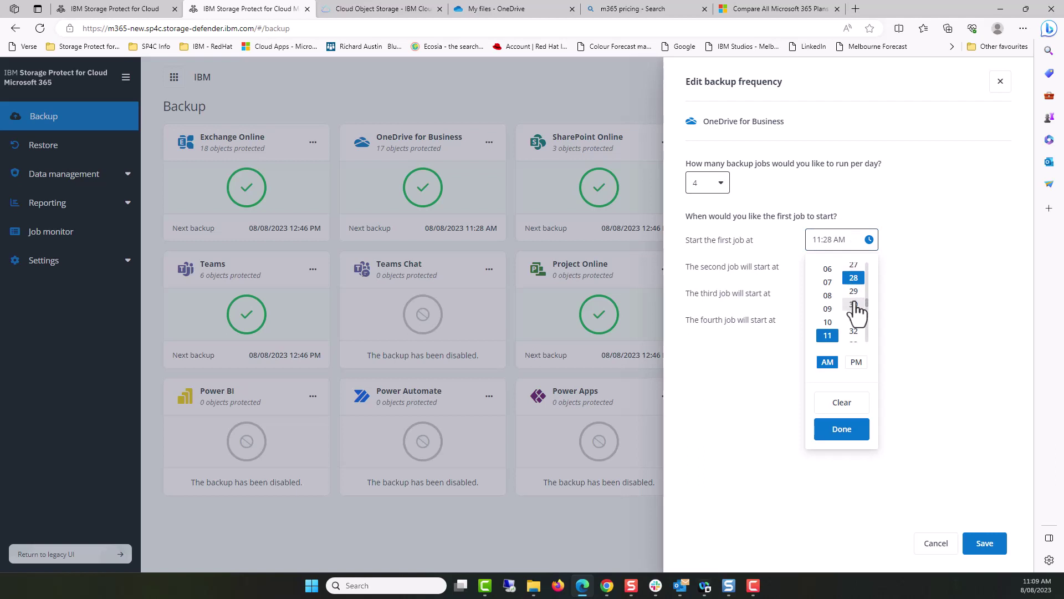
{"action": "scroll", "coordinate": [856, 313], "scroll_direction": "up", "scroll_amount": 2}
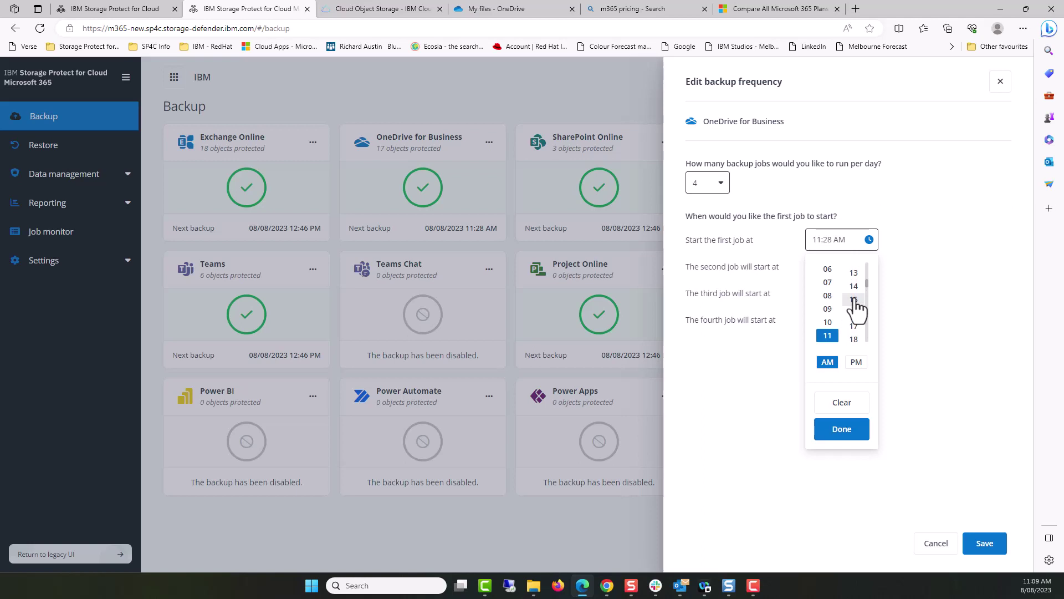
{"action": "left_click", "coordinate": [853, 275]}
{"action": "left_click", "coordinate": [838, 433]}
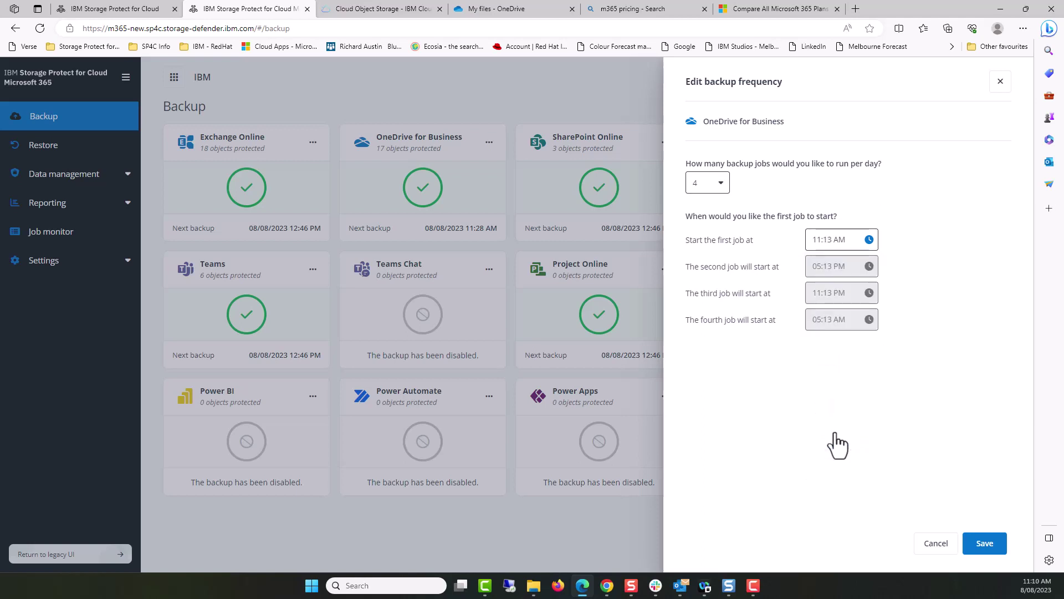
{"action": "left_click", "coordinate": [829, 239]}
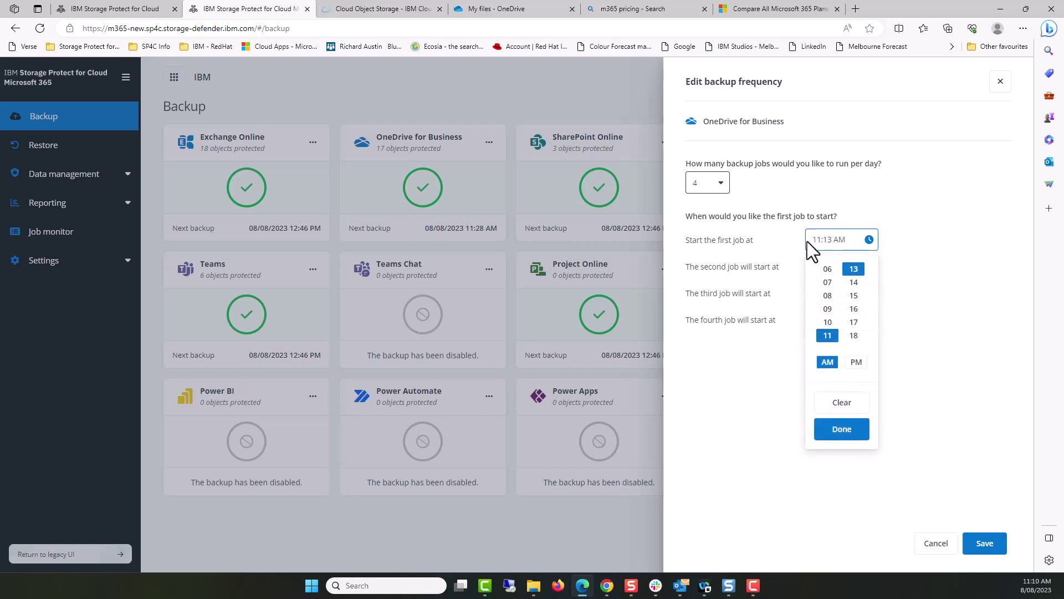
{"action": "left_click", "coordinate": [852, 434]}
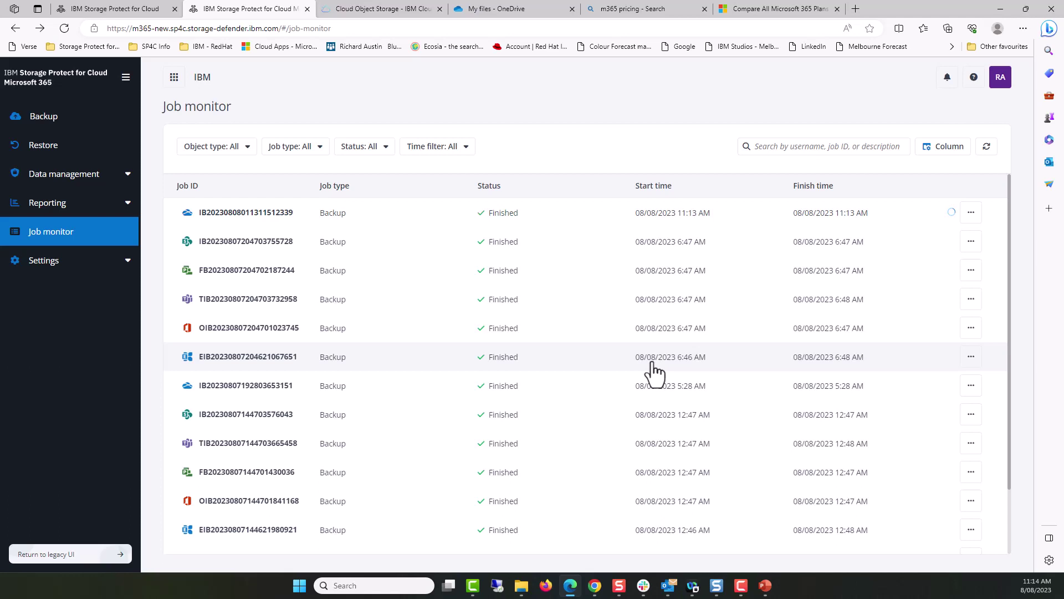
Refresh Job monitor, then download and open the latest OneDrive backup job's report
{"action": "left_click", "coordinate": [986, 146]}
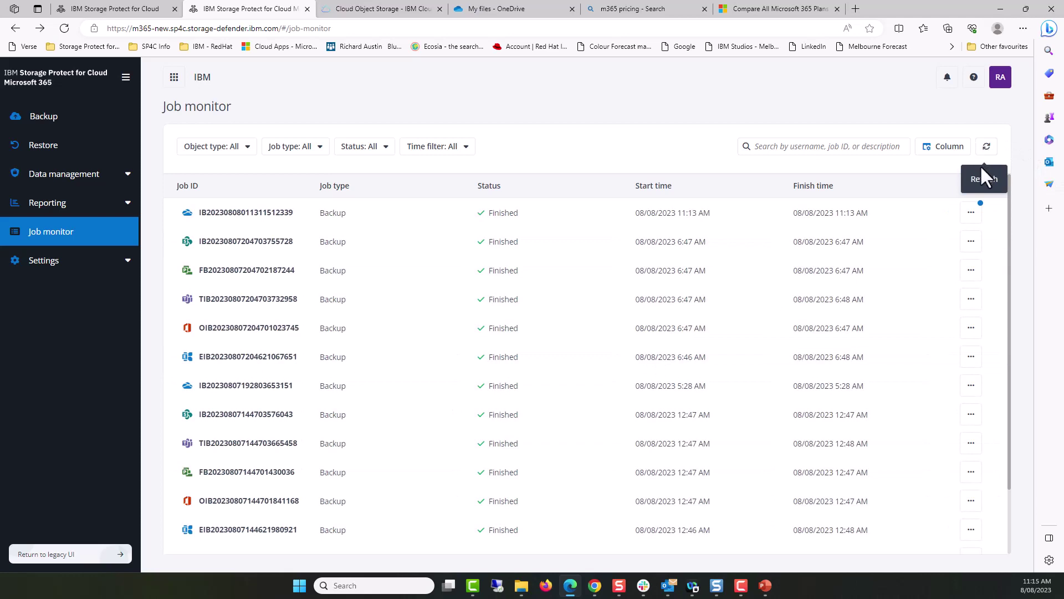
{"action": "left_click", "coordinate": [971, 213]}
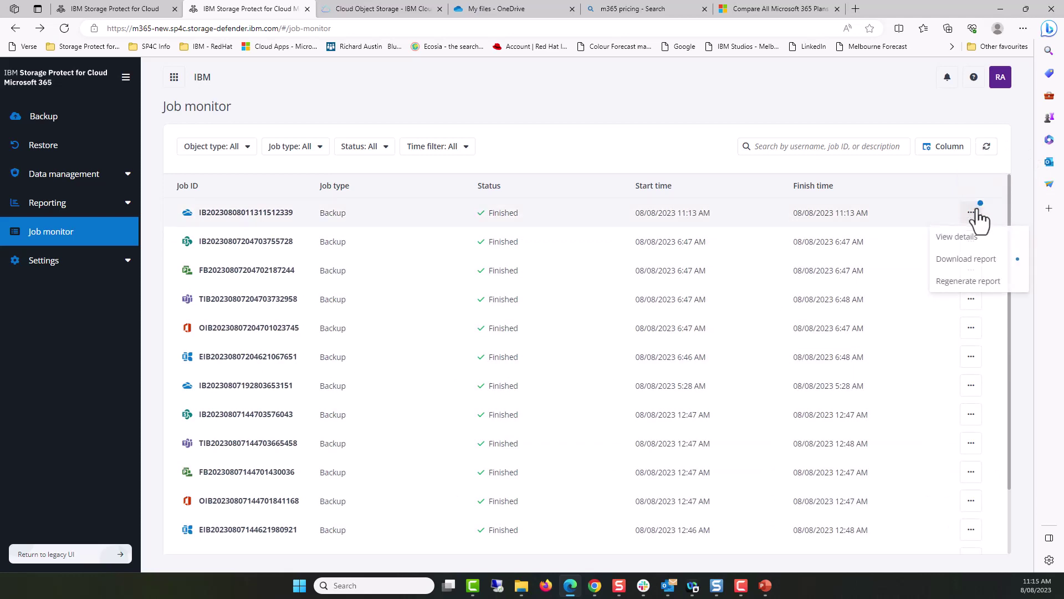
{"action": "left_click", "coordinate": [975, 266]}
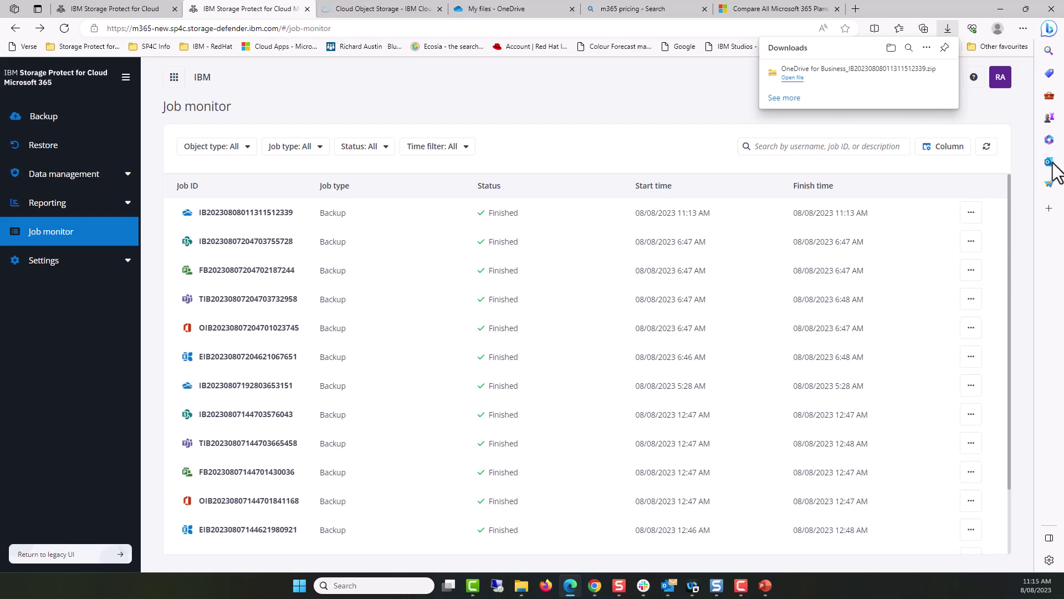
{"action": "left_click", "coordinate": [792, 77]}
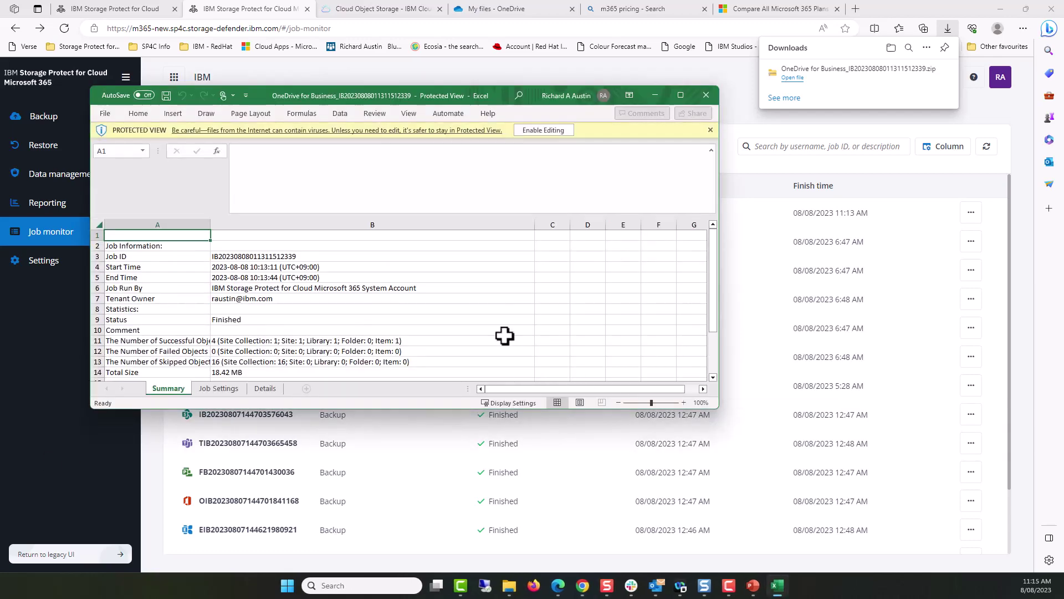
Enable editing, maximise Excel, check the 18.42 MB total in B14, then view Job Settings
{"action": "scroll", "coordinate": [504, 335], "scroll_direction": "down", "scroll_amount": 1}
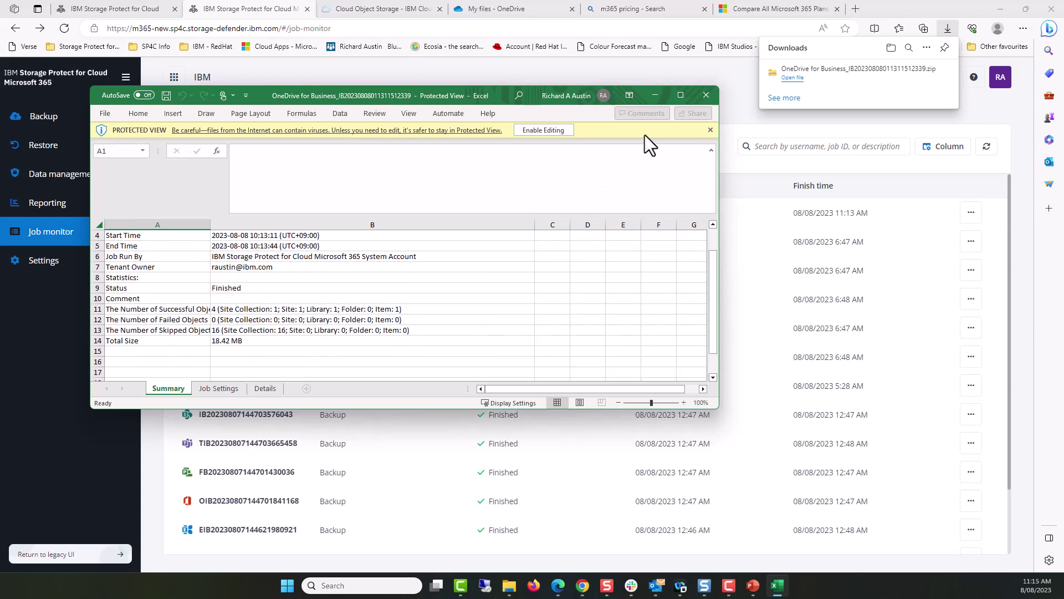
{"action": "left_click", "coordinate": [544, 128]}
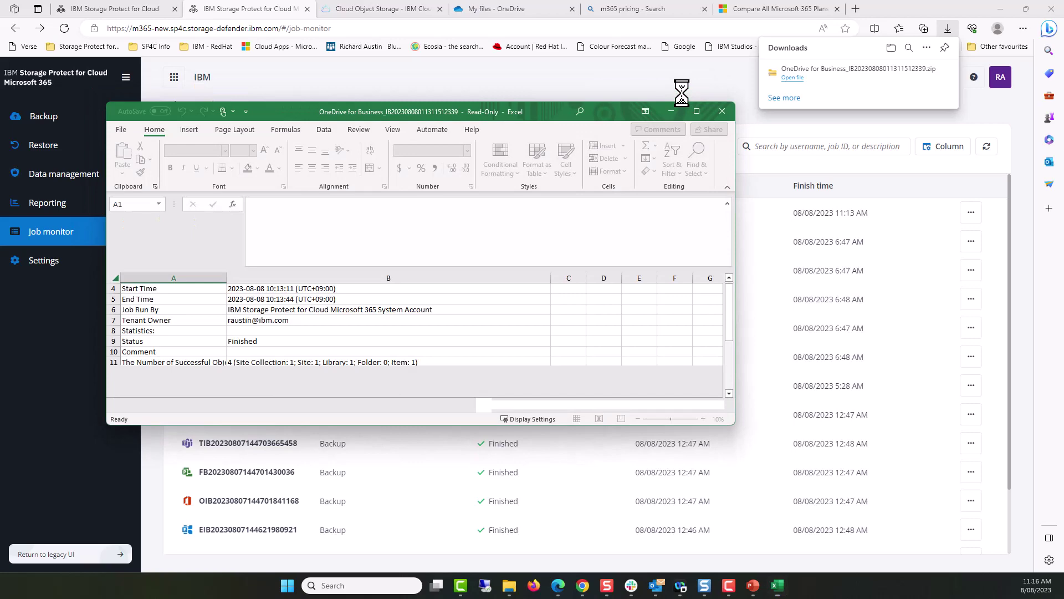
{"action": "left_click", "coordinate": [694, 113]}
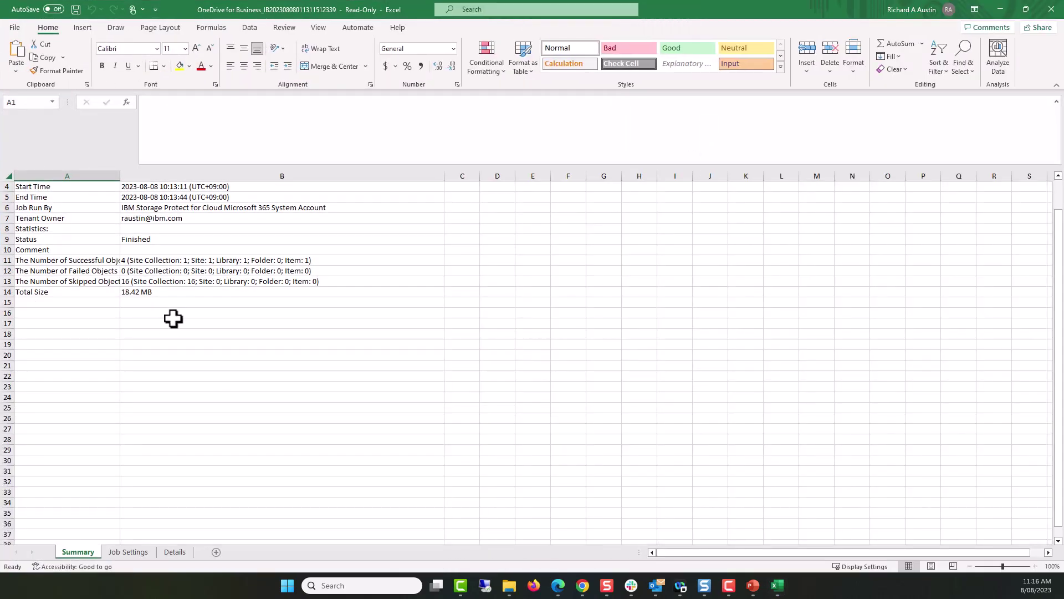
{"action": "left_click", "coordinate": [162, 296]}
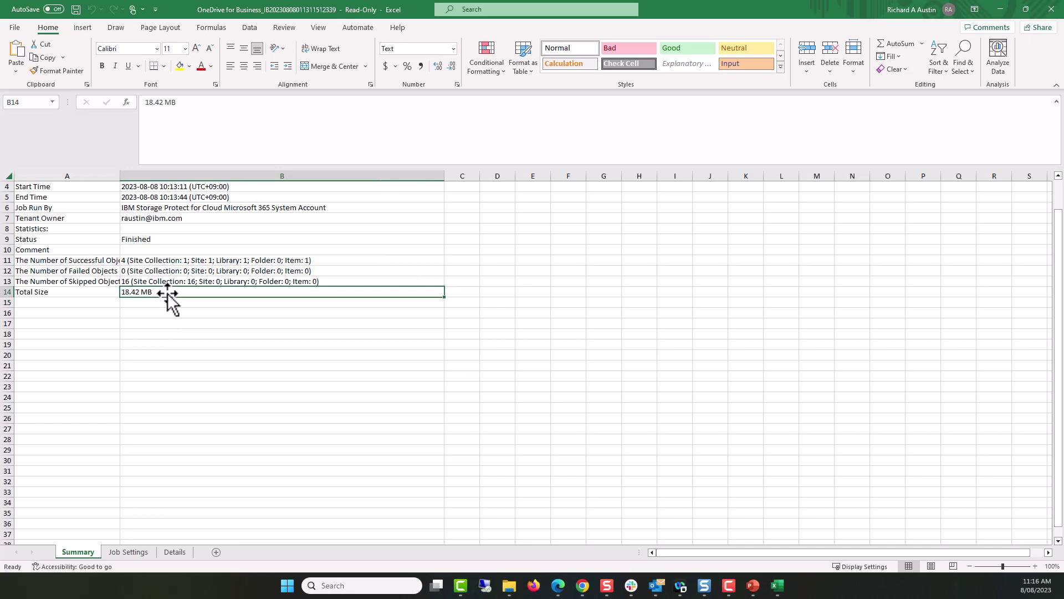
{"action": "left_click", "coordinate": [124, 553]}
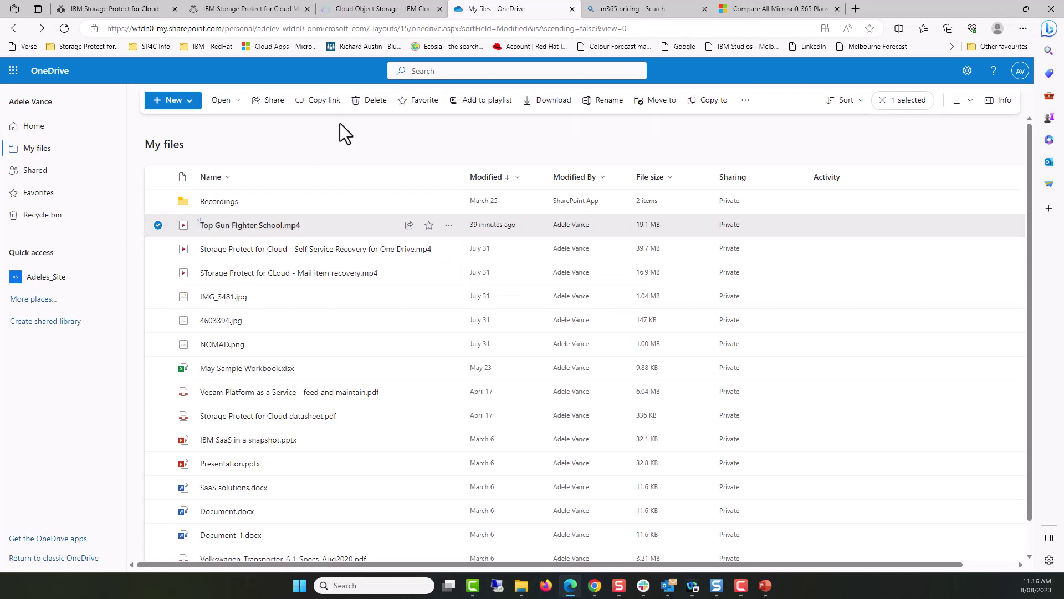
Send Top Gun Fighter School.mp4 to the recycle bin, then permanently delete it from there
{"action": "left_click", "coordinate": [368, 105]}
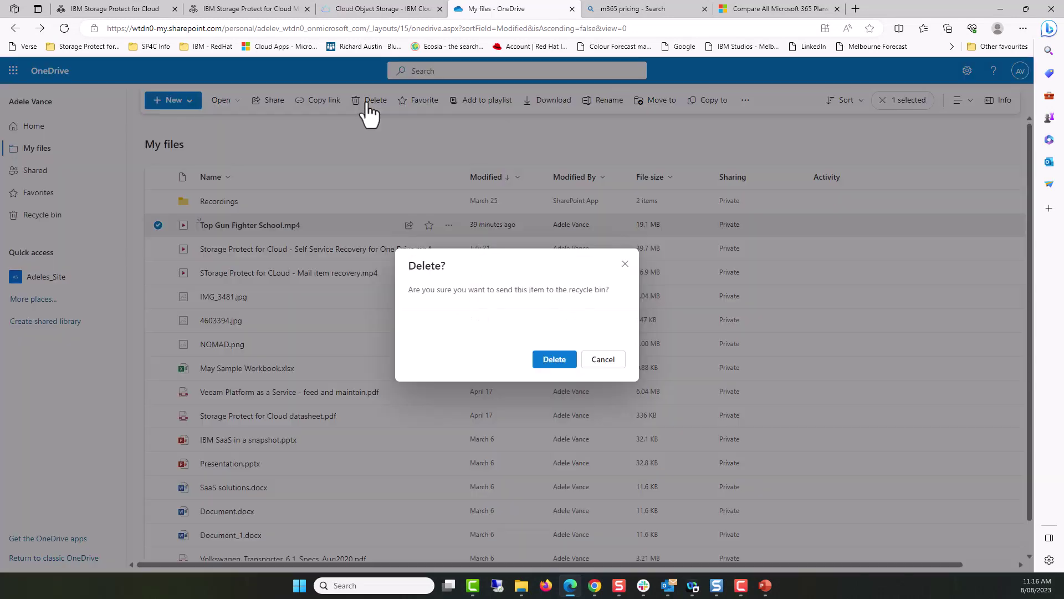
{"action": "left_click", "coordinate": [556, 361]}
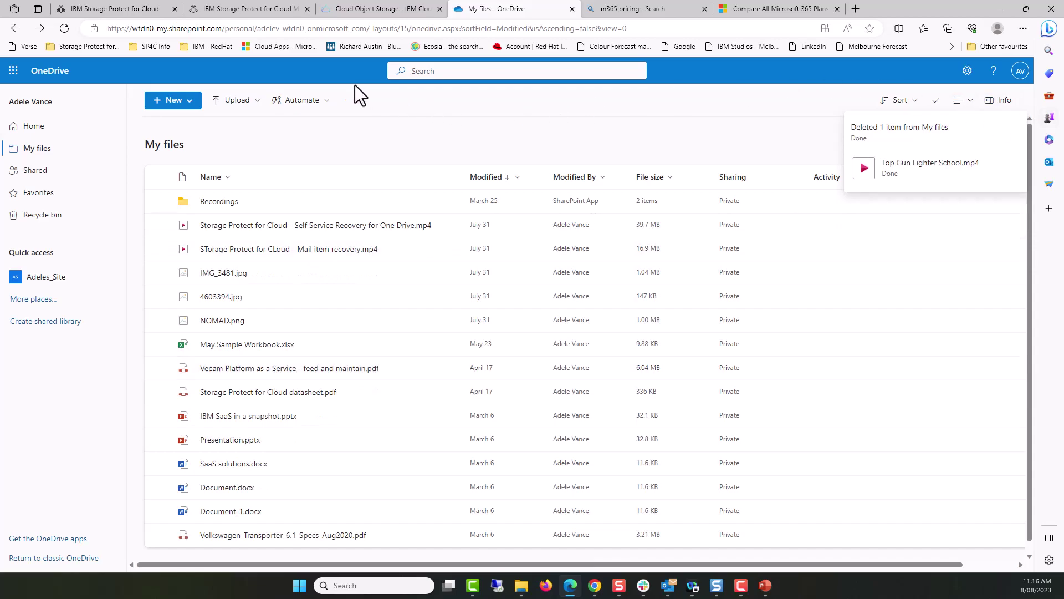
{"action": "left_click", "coordinate": [21, 219]}
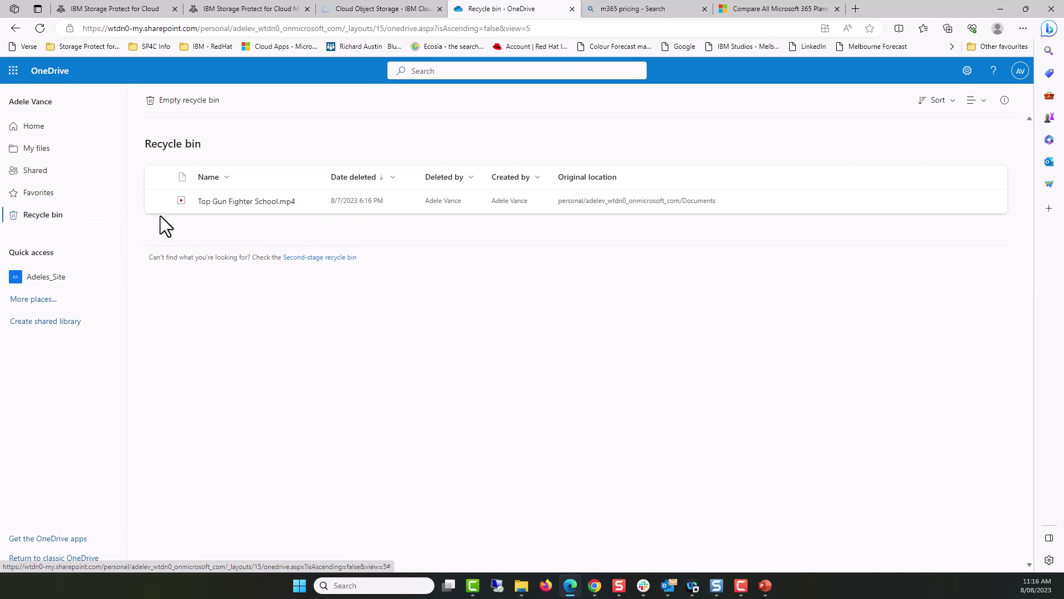
{"action": "left_click", "coordinate": [157, 200]}
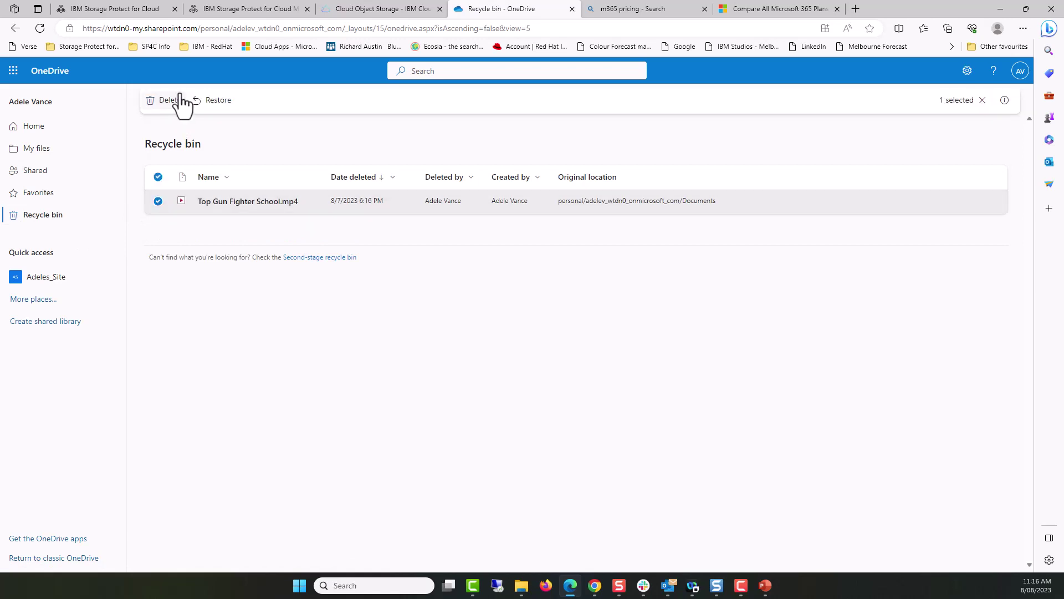
{"action": "key", "text": "Delete"}
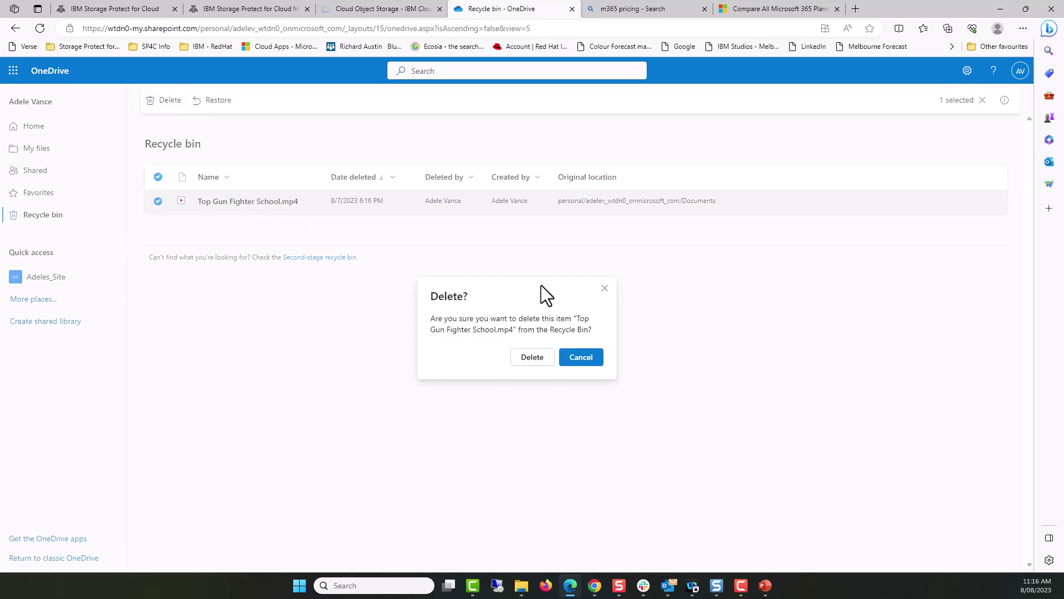
{"action": "left_click", "coordinate": [533, 359]}
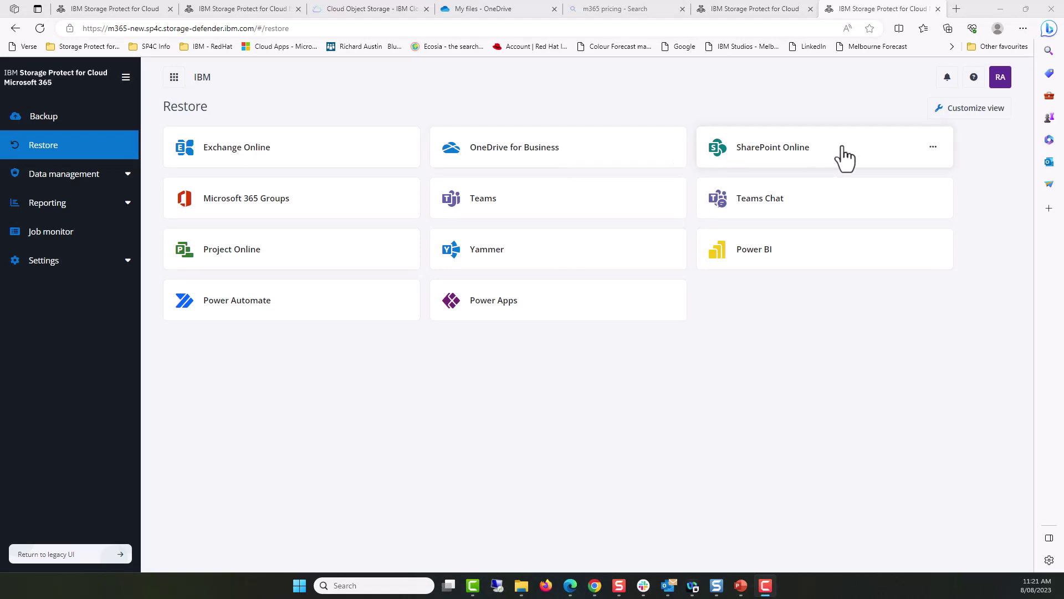
Start a OneDrive for Business restore search for the demo user at Document level
{"action": "left_click", "coordinate": [643, 150]}
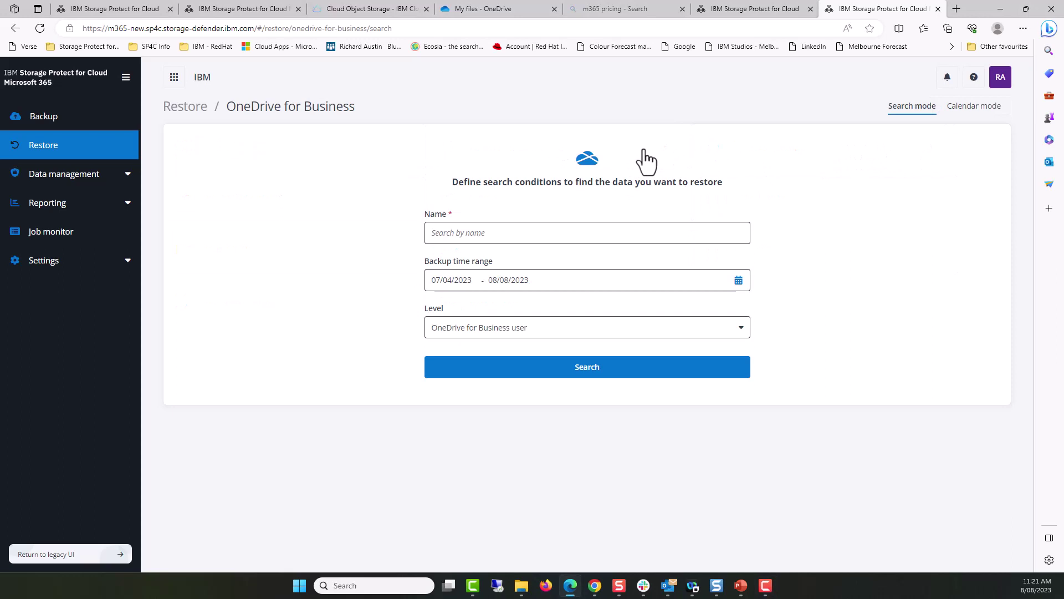
{"action": "left_click", "coordinate": [597, 338]}
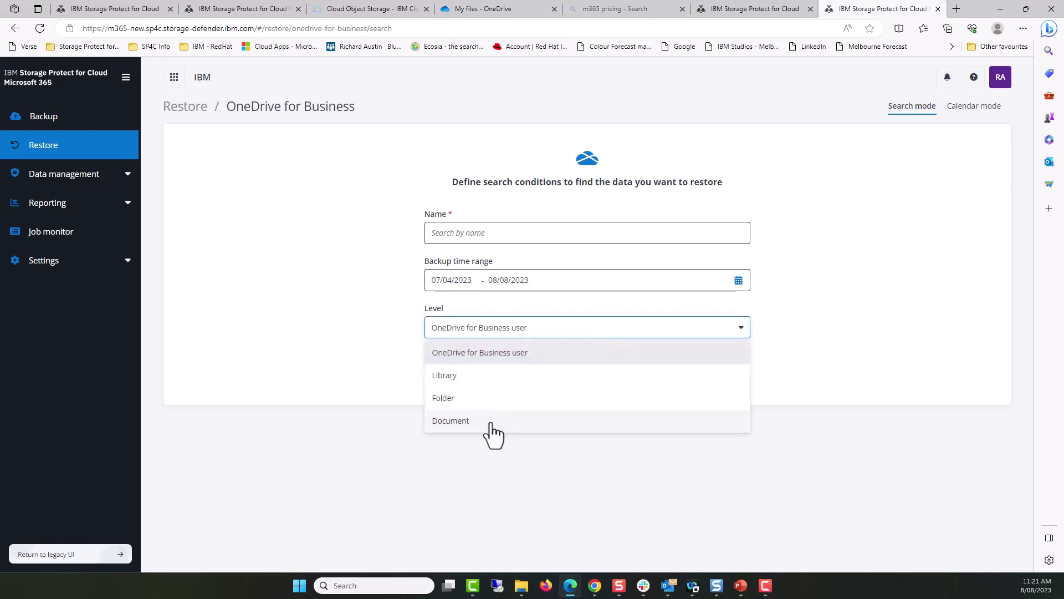
{"action": "left_click", "coordinate": [491, 425]}
{"action": "left_click", "coordinate": [488, 232]}
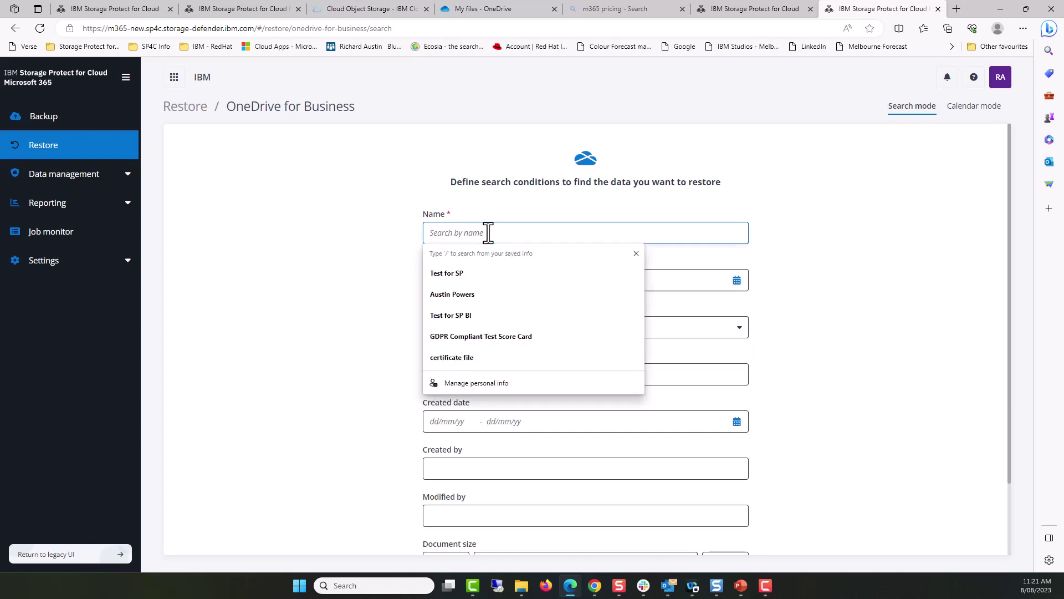
{"action": "type", "text": "adele"}
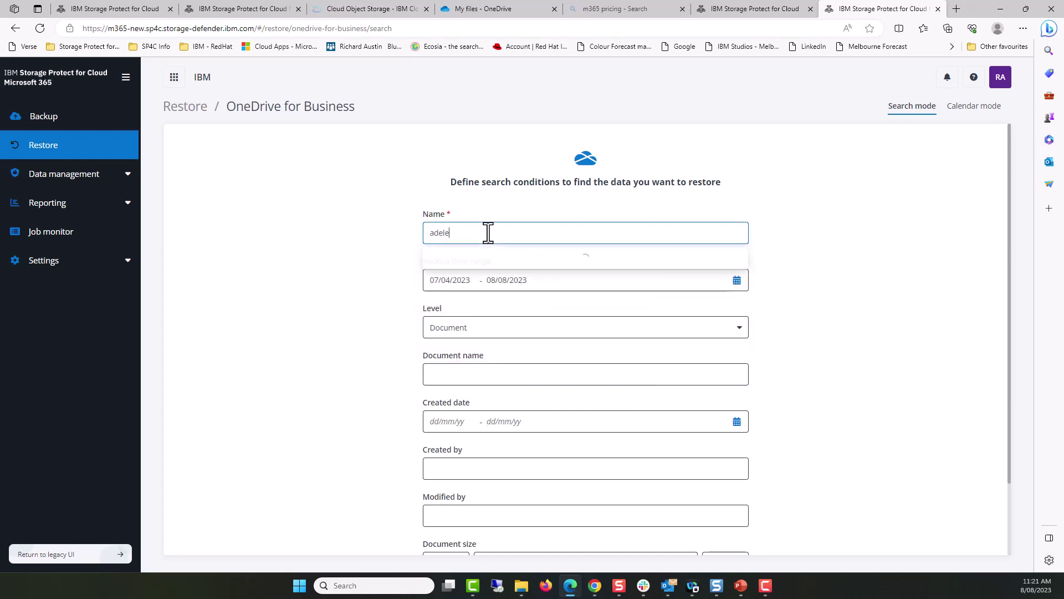
{"action": "left_click", "coordinate": [466, 259]}
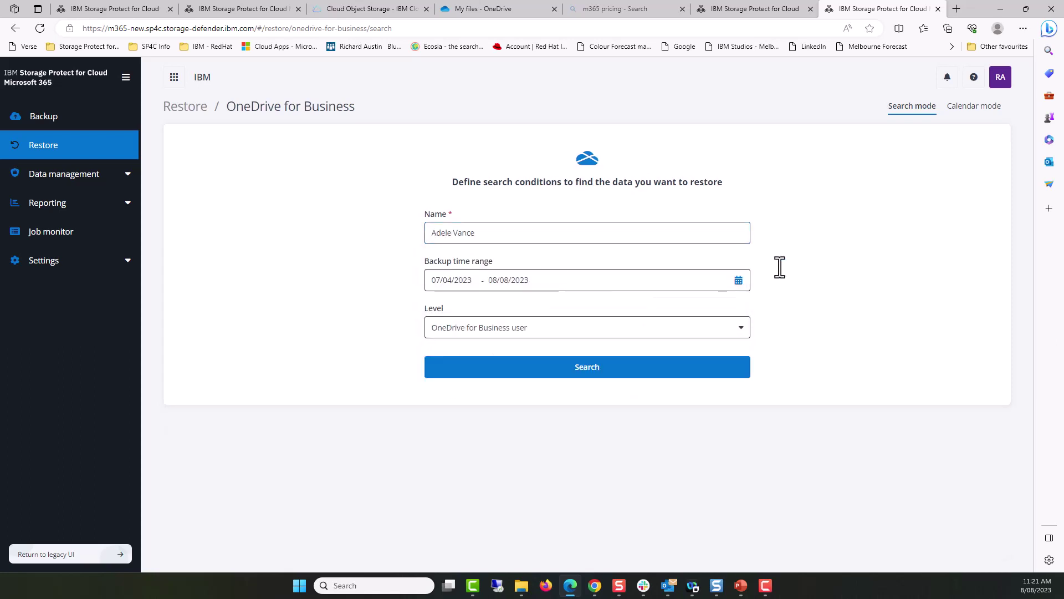
{"action": "left_click", "coordinate": [725, 333]}
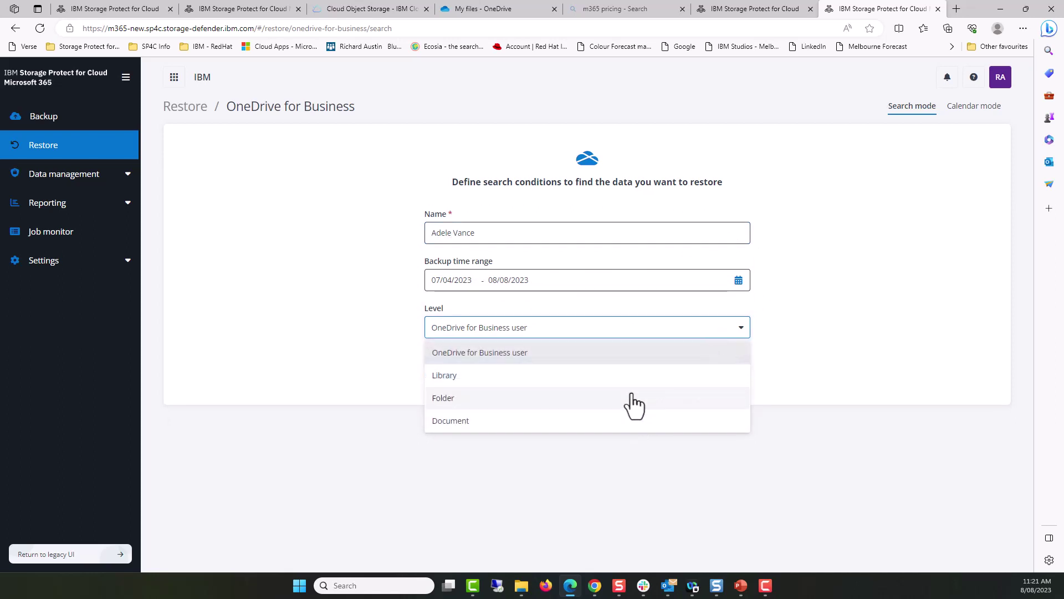
{"action": "left_click", "coordinate": [621, 421]}
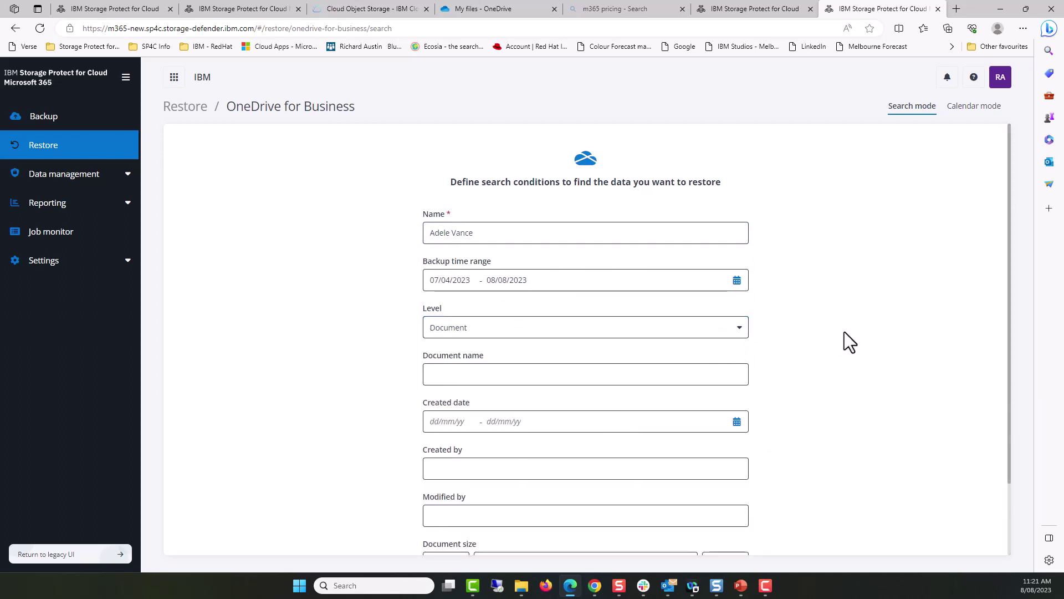
Filter to documents of 10 MB or larger and run the search
{"action": "scroll", "coordinate": [844, 331], "scroll_direction": "down", "scroll_amount": 2}
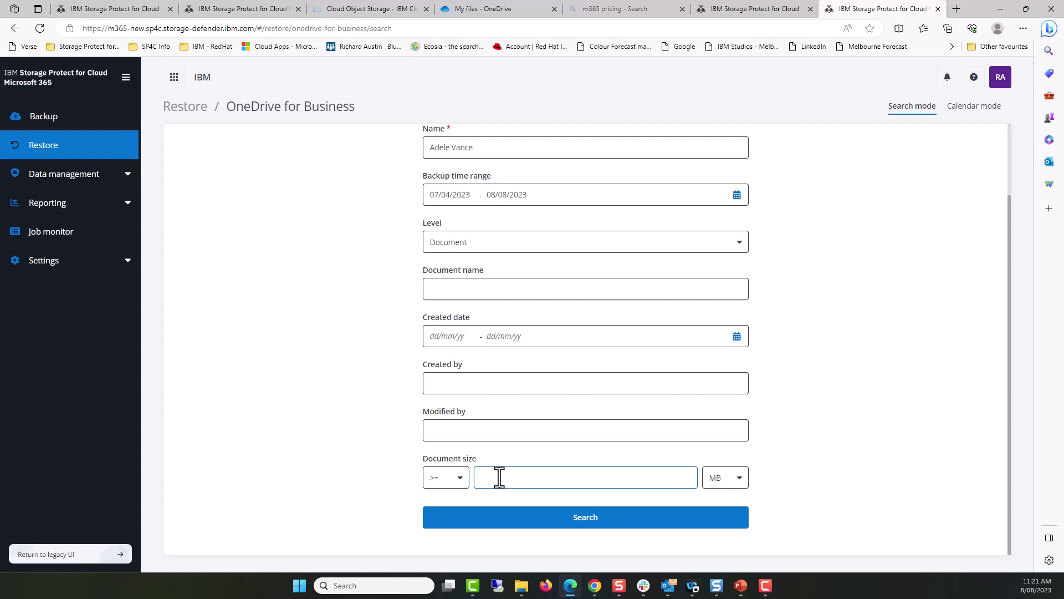
{"action": "left_click", "coordinate": [499, 478]}
{"action": "type", "text": "1"}
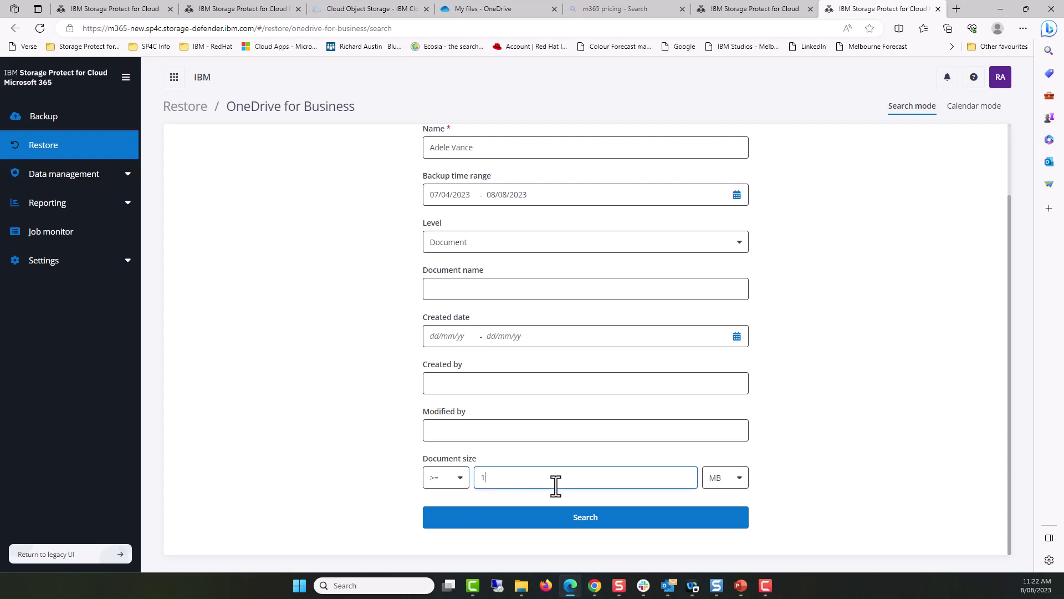
{"action": "type", "text": "0"}
{"action": "left_click", "coordinate": [562, 506]}
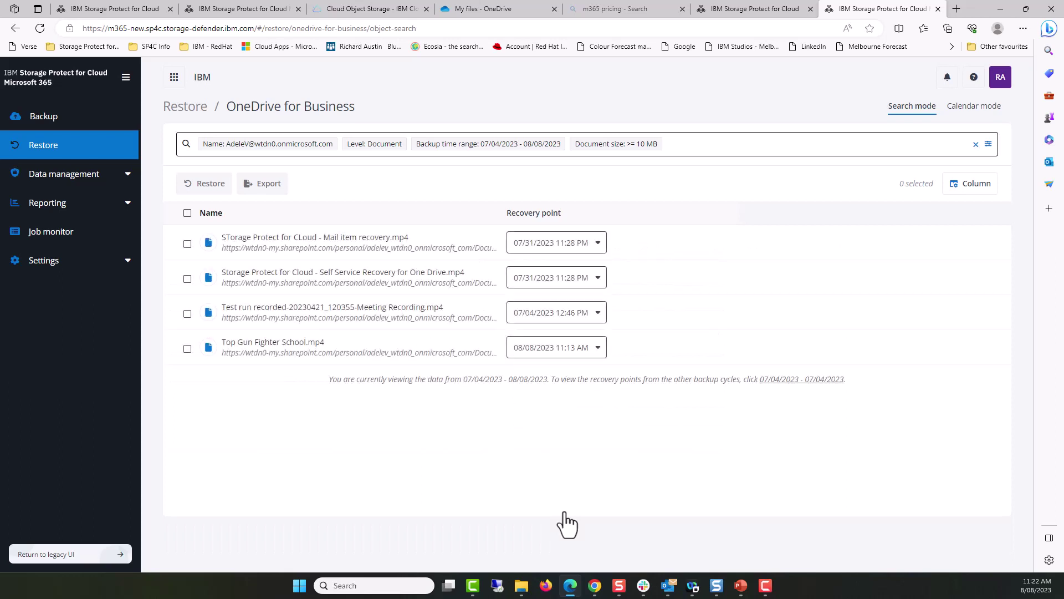
Select Top Gun Fighter School.mp4 with its 08/08/2023 11:13 AM recovery point
{"action": "left_click", "coordinate": [591, 243]}
{"action": "left_click", "coordinate": [577, 260]}
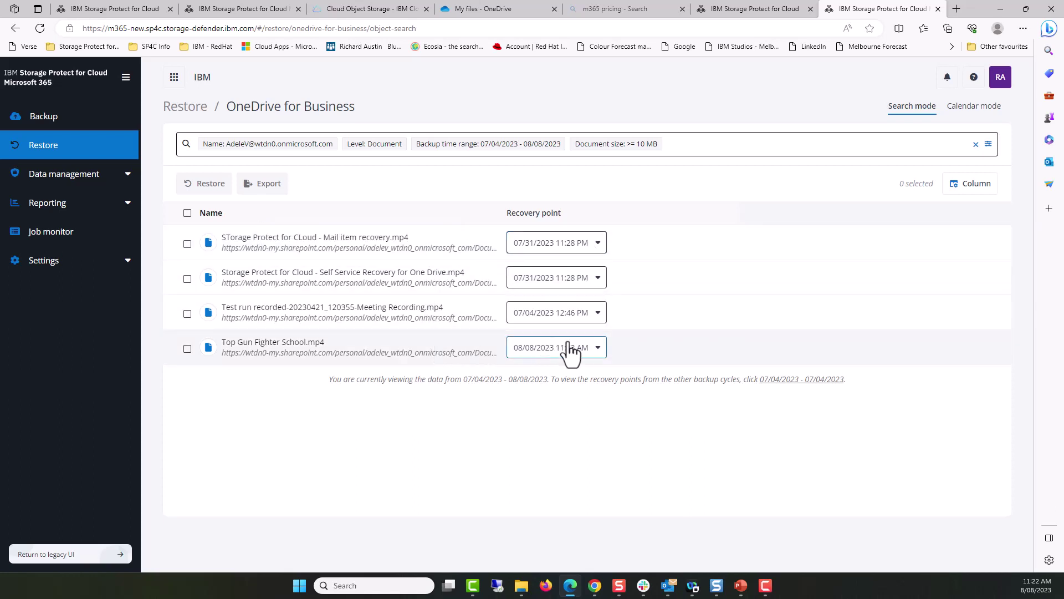
{"action": "left_click", "coordinate": [598, 360]}
{"action": "left_click", "coordinate": [601, 361]}
{"action": "left_click", "coordinate": [187, 350]}
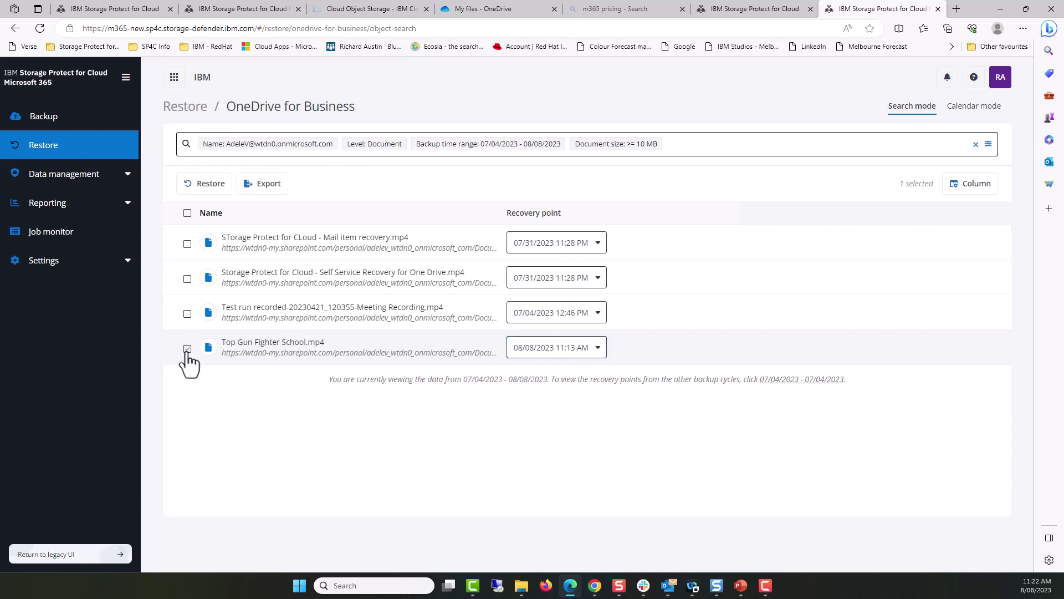
Start a restore of Top Gun Fighter School.mp4 with the description 'Mavericks restore'
{"action": "left_click", "coordinate": [273, 189]}
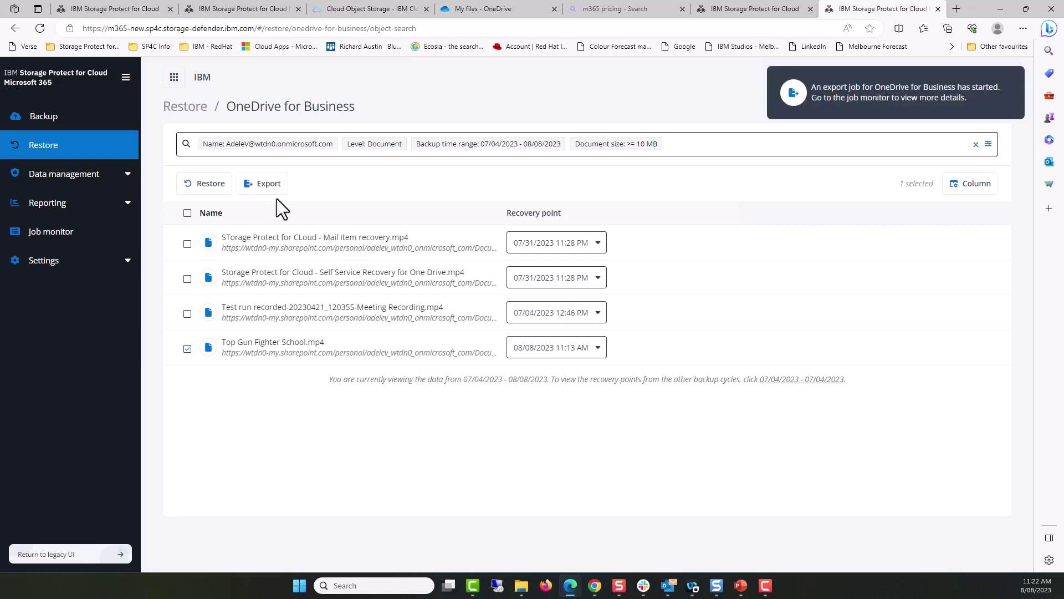
{"action": "left_click", "coordinate": [215, 189]}
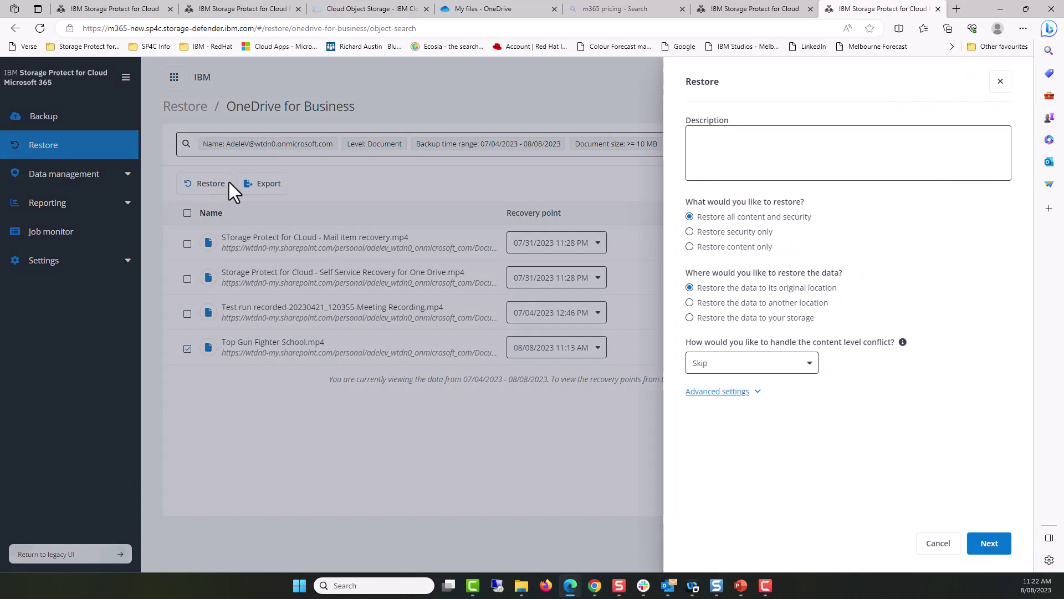
{"action": "left_click", "coordinate": [761, 150]}
{"action": "type", "text": "T"}
{"action": "key", "text": "BackSpace"}
{"action": "type", "text": "Mavericks r"}
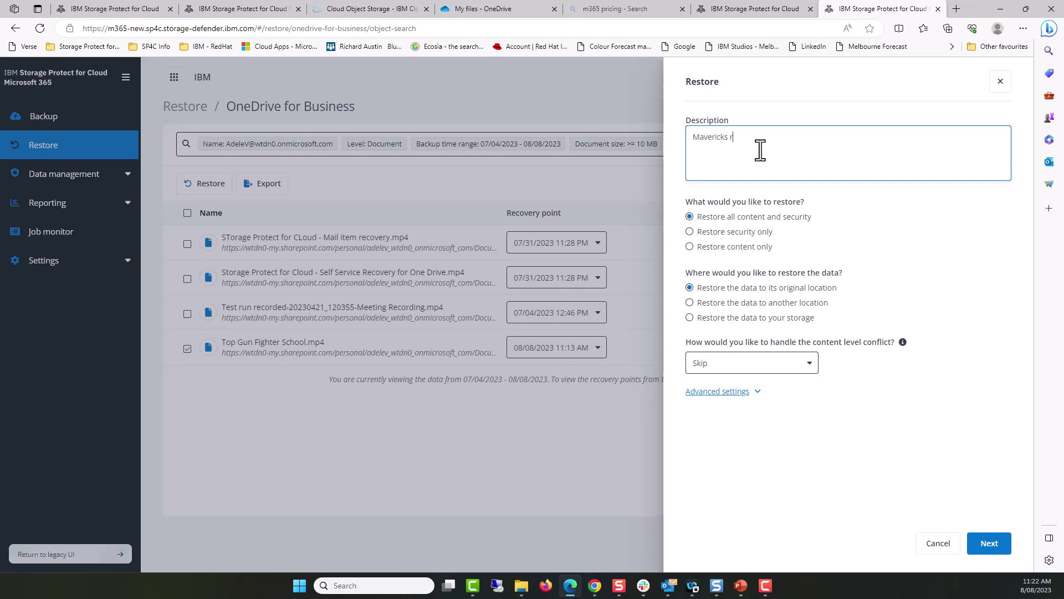
{"action": "type", "text": "estore"}
Keep the original OneDrive location with Skip, review advanced settings, and run the restore
{"action": "left_click", "coordinate": [689, 318]}
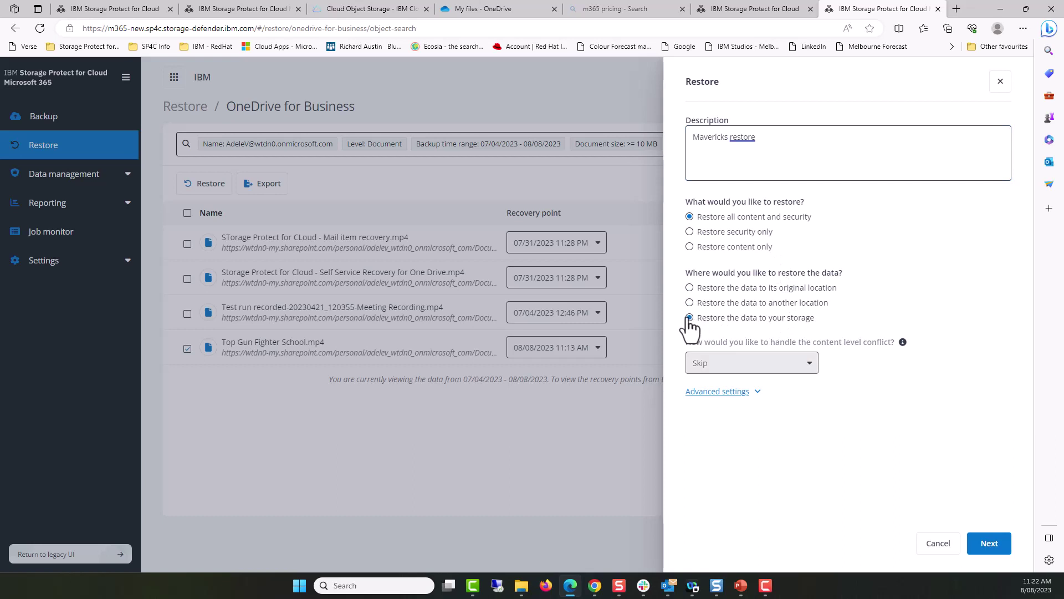
{"action": "left_click", "coordinate": [689, 287]}
{"action": "left_click", "coordinate": [743, 392]}
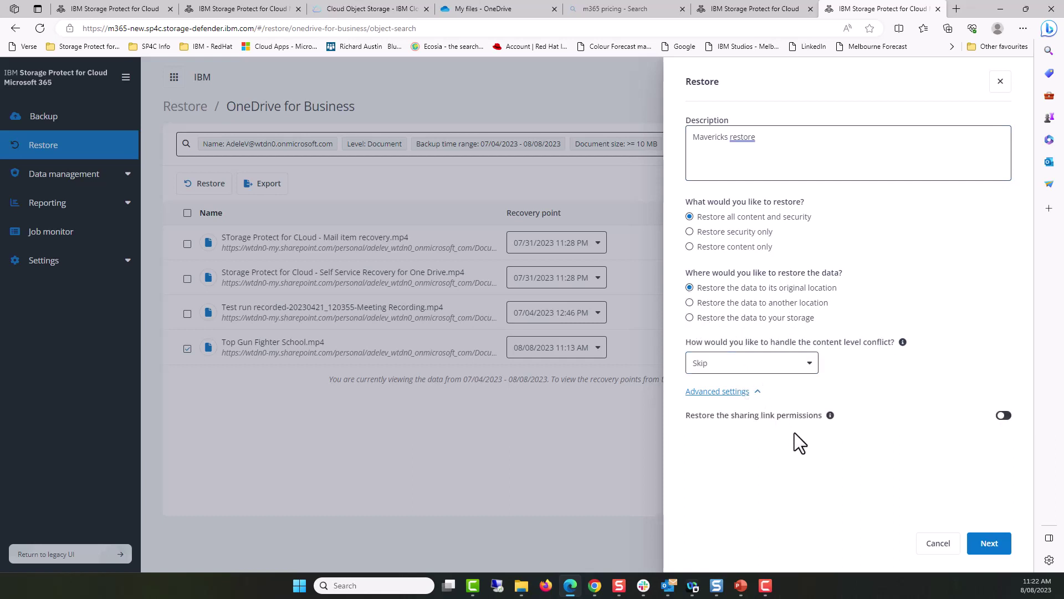
{"action": "left_click", "coordinate": [985, 546]}
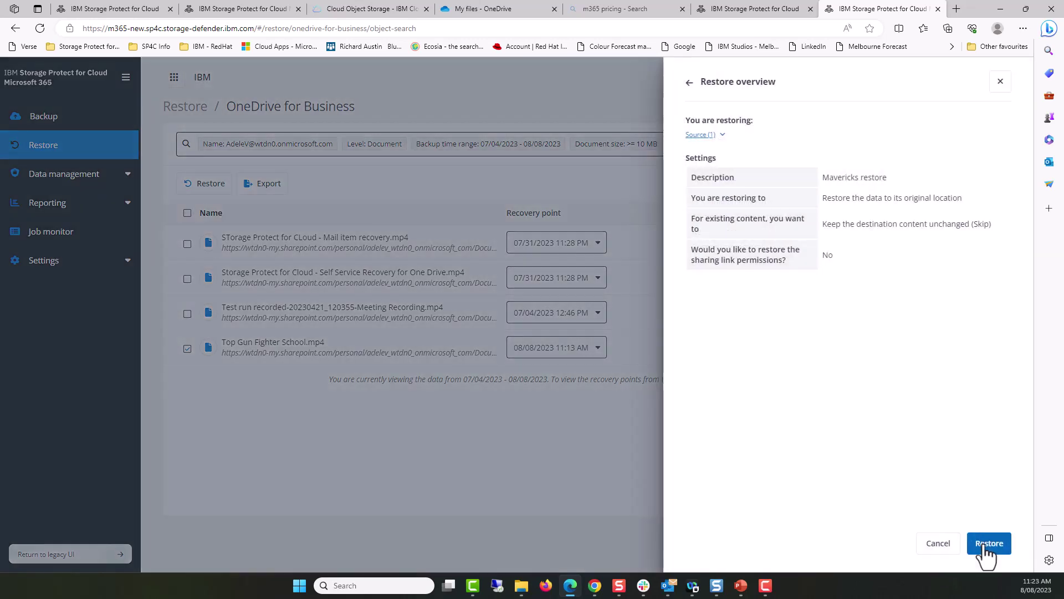
{"action": "left_click", "coordinate": [986, 544]}
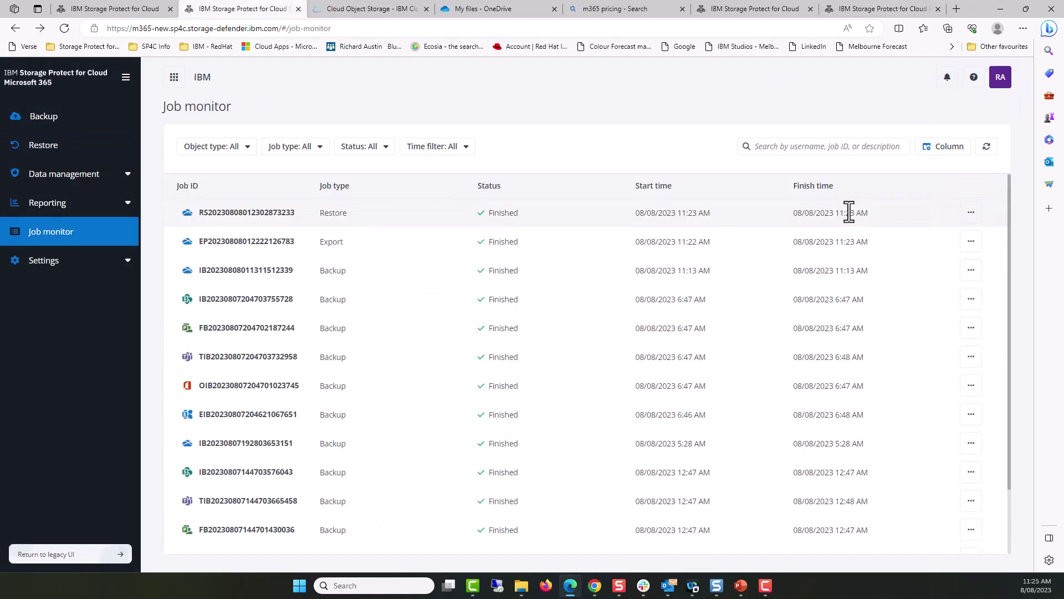
Download the content of the Top Gun Fighter School export job
{"action": "left_click", "coordinate": [974, 244]}
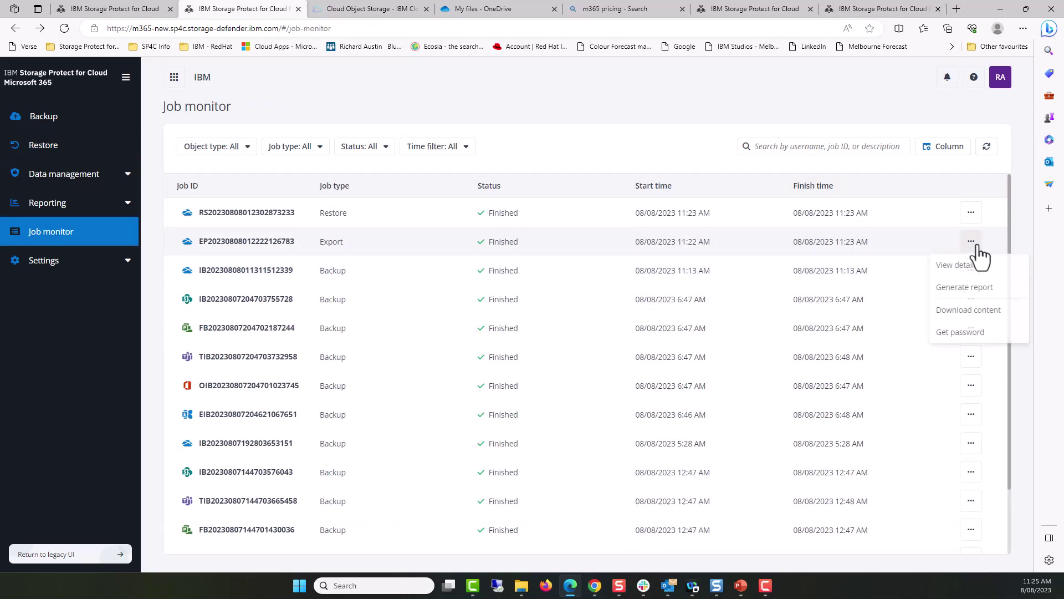
{"action": "left_click", "coordinate": [959, 314]}
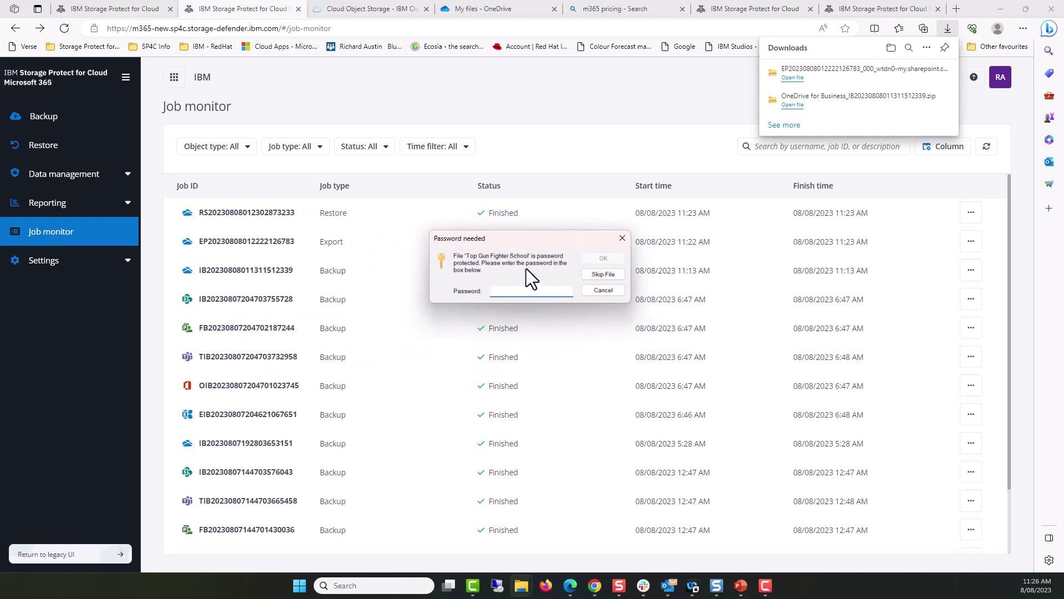
{"action": "left_click_drag", "start_coordinate": [541, 234], "coordinate": [0, 266]}
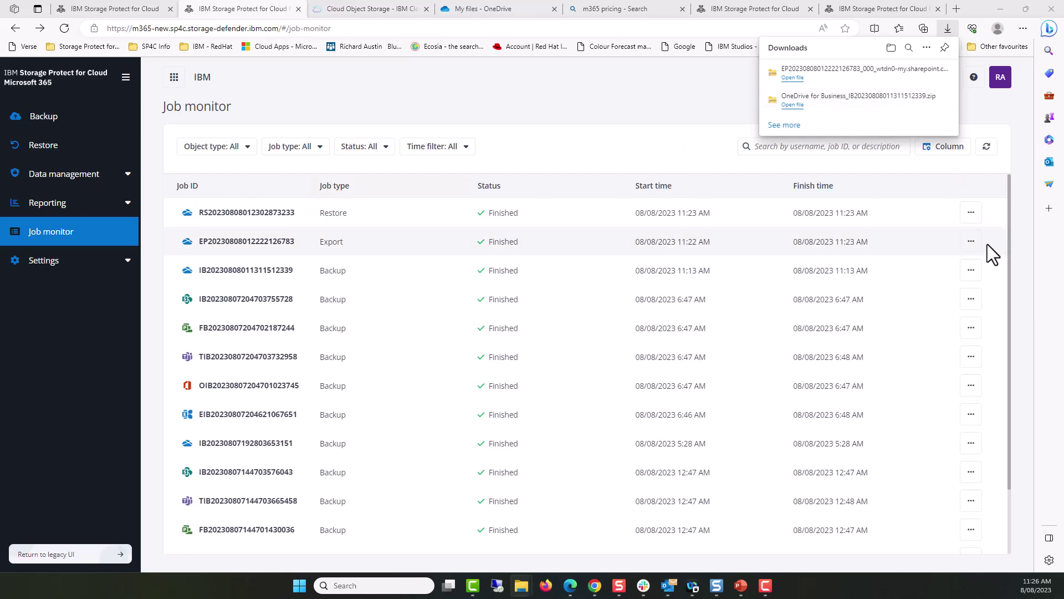
Get the export job's password to unlock the download, then play the extracted MP4
{"action": "left_click", "coordinate": [970, 248]}
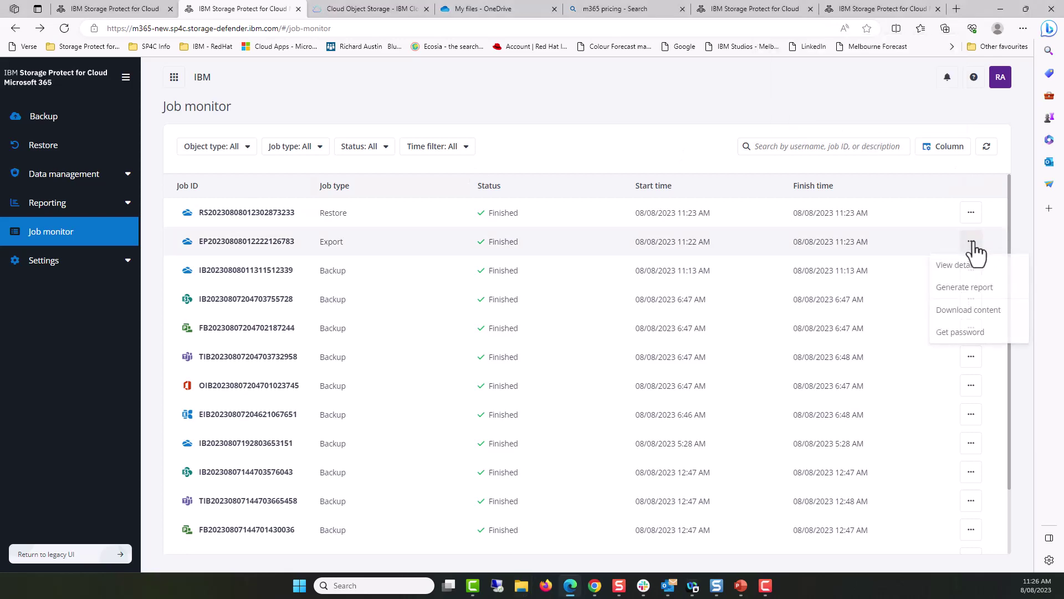
{"action": "left_click", "coordinate": [947, 333]}
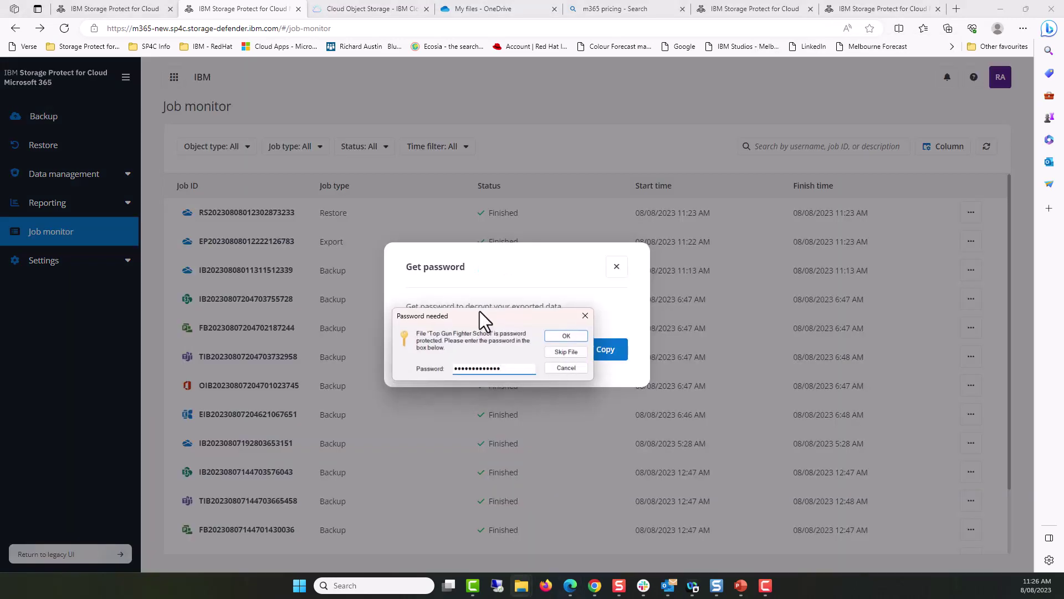
{"action": "left_click_drag", "start_coordinate": [480, 311], "coordinate": [470, 311]}
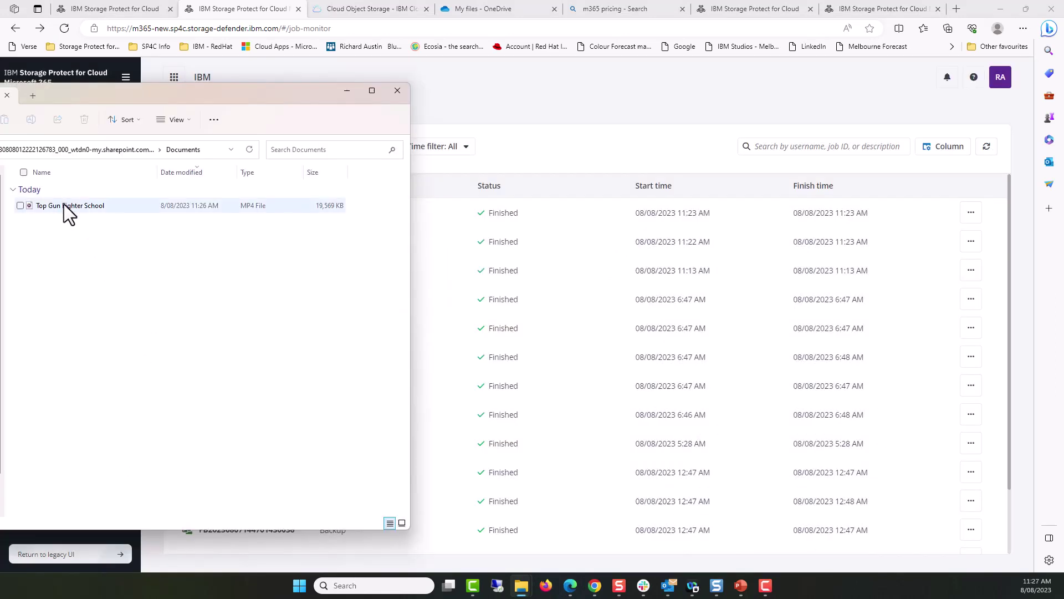
{"action": "left_click", "coordinate": [65, 204]}
{"action": "double_click", "coordinate": [64, 204]}
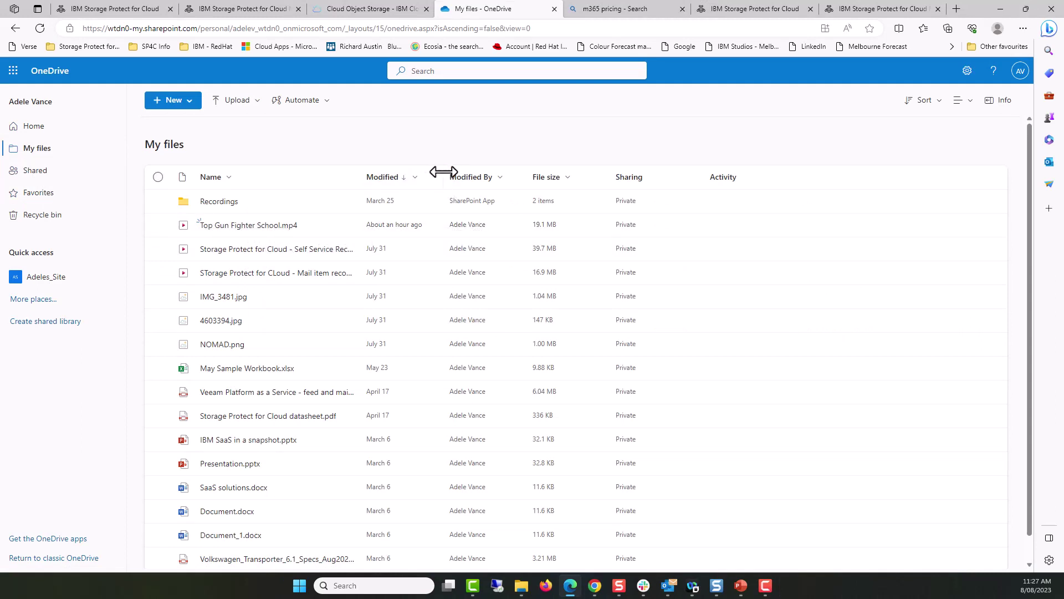
Confirm the restored Top Gun Fighter School.mp4 is back in OneDrive's My files
{"action": "left_click_drag", "start_coordinate": [443, 172], "coordinate": [482, 172]}
{"action": "left_click_drag", "start_coordinate": [358, 169], "coordinate": [396, 172]}
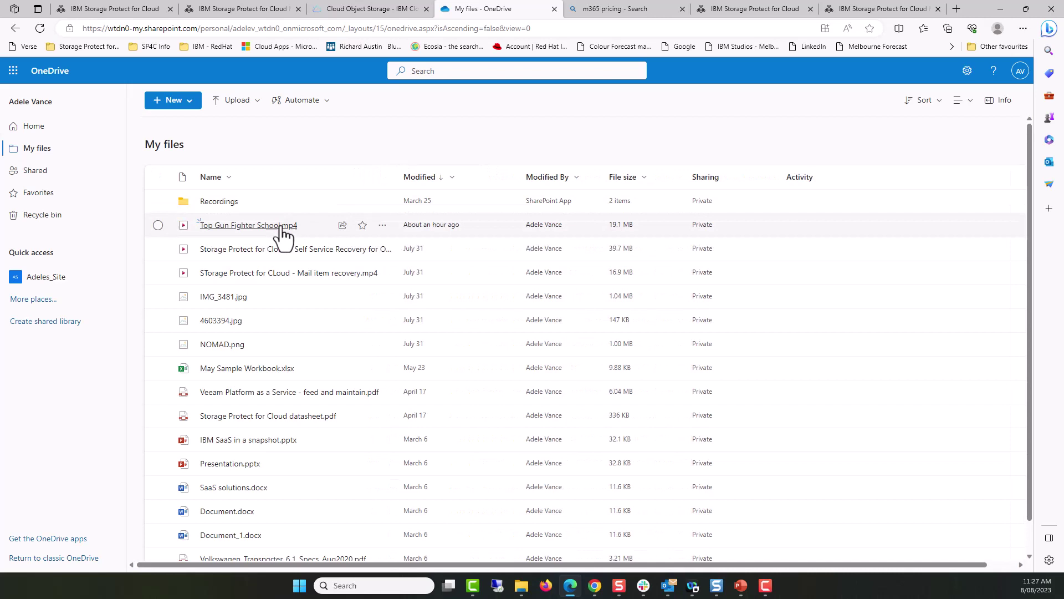
{"action": "left_click", "coordinate": [284, 226]}
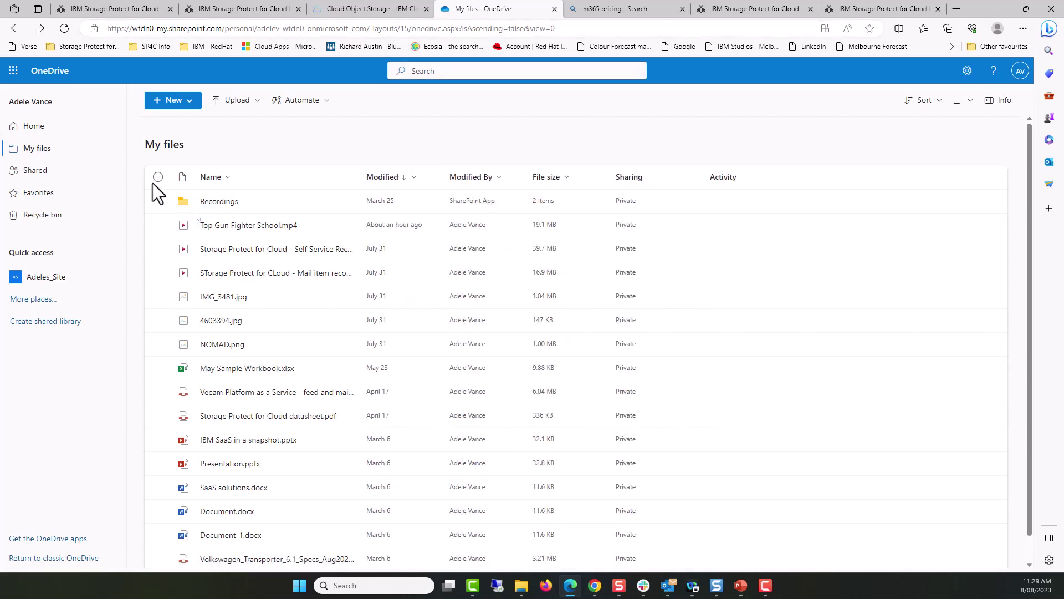
{"action": "mouse_move", "coordinate": [267, 232]}
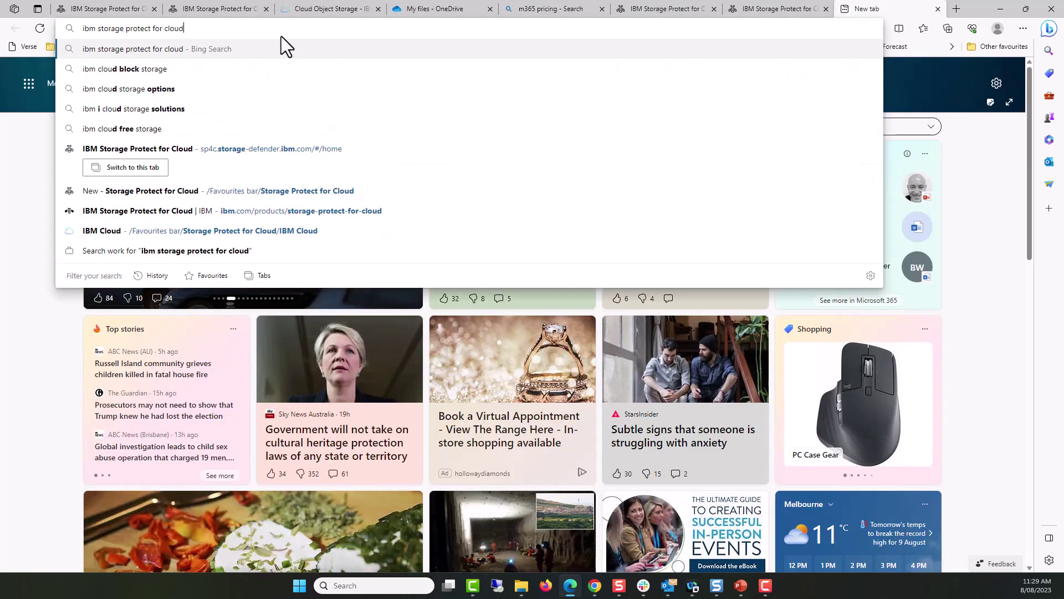
Search for IBM Storage Protect for Cloud and read its ibm.com page down to 'Take the next step'
{"action": "key", "text": "Return"}
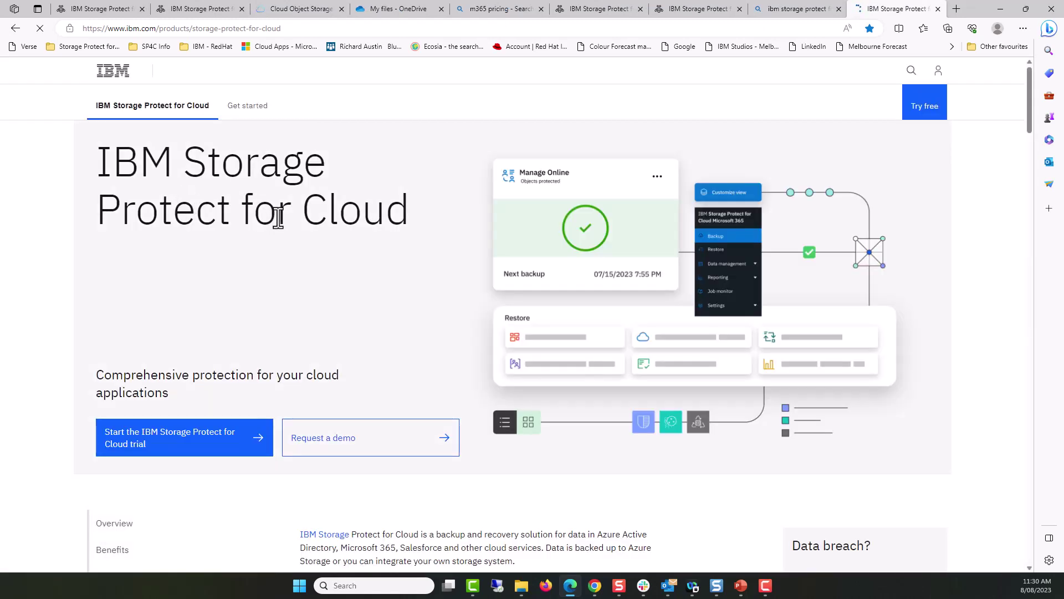
{"action": "scroll", "coordinate": [278, 218], "scroll_direction": "down", "scroll_amount": 2}
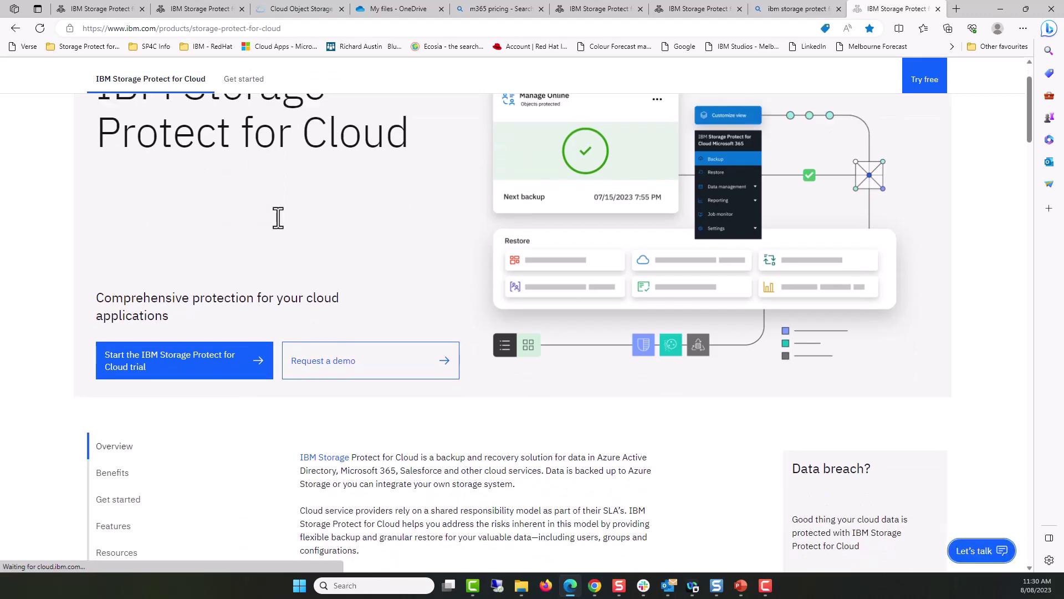
{"action": "scroll", "coordinate": [278, 217], "scroll_direction": "down", "scroll_amount": 2}
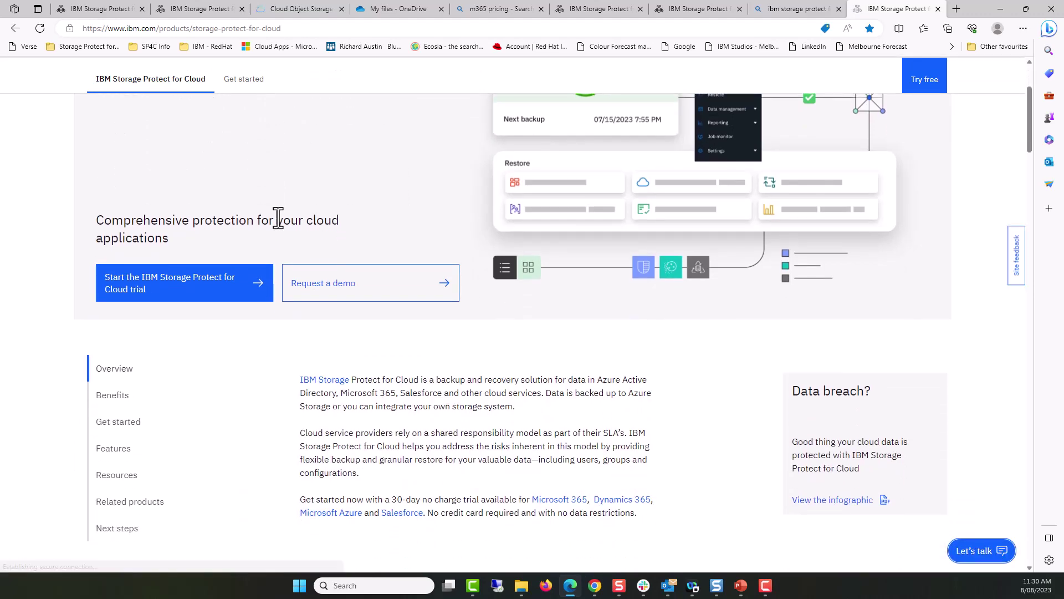
{"action": "scroll", "coordinate": [278, 217], "scroll_direction": "down", "scroll_amount": 5}
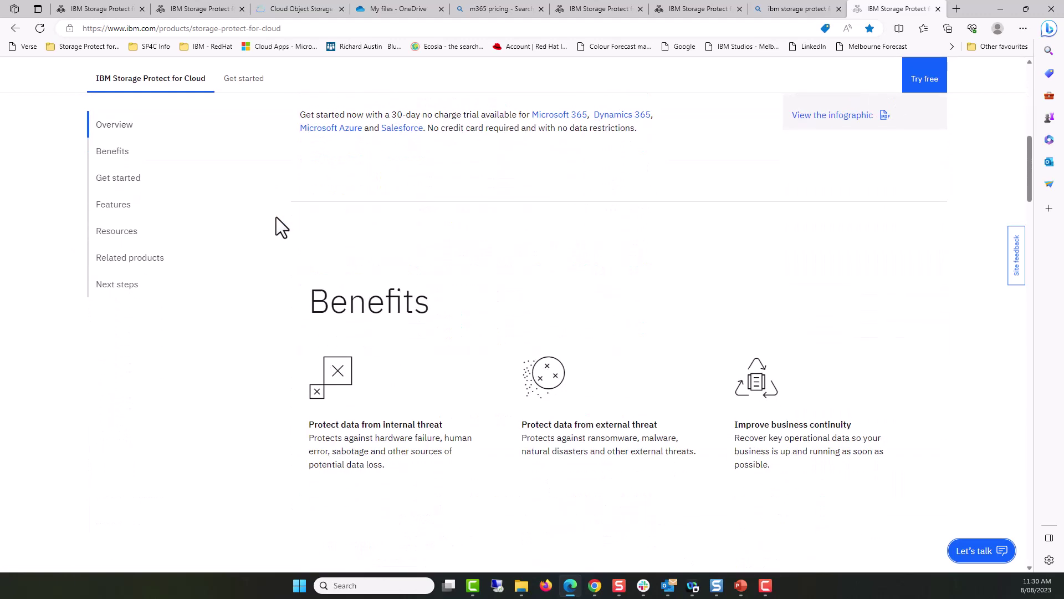
{"action": "scroll", "coordinate": [276, 217], "scroll_direction": "down", "scroll_amount": 6}
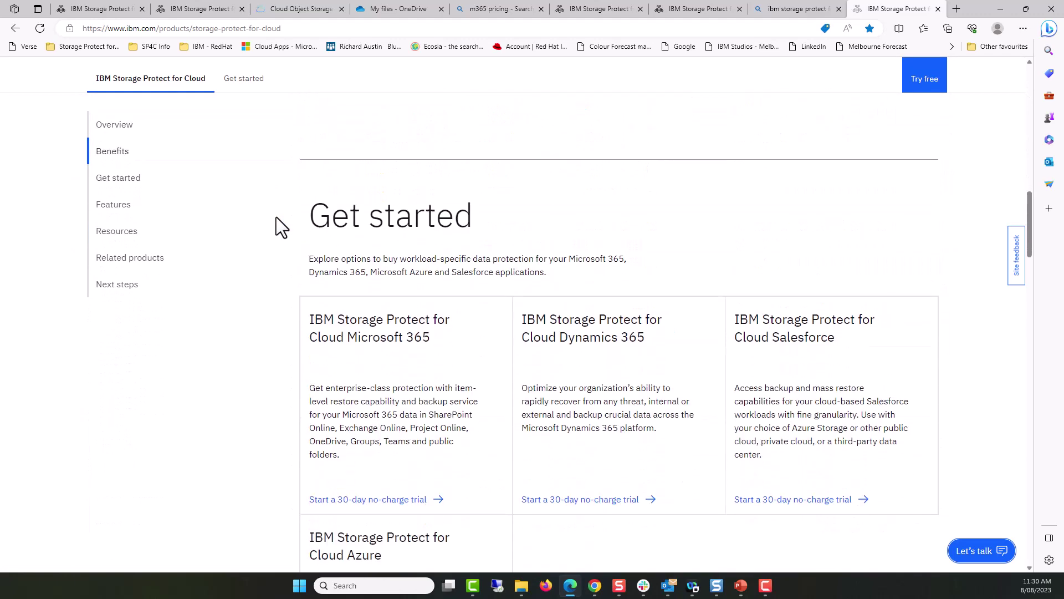
{"action": "scroll", "coordinate": [276, 217], "scroll_direction": "down", "scroll_amount": 5}
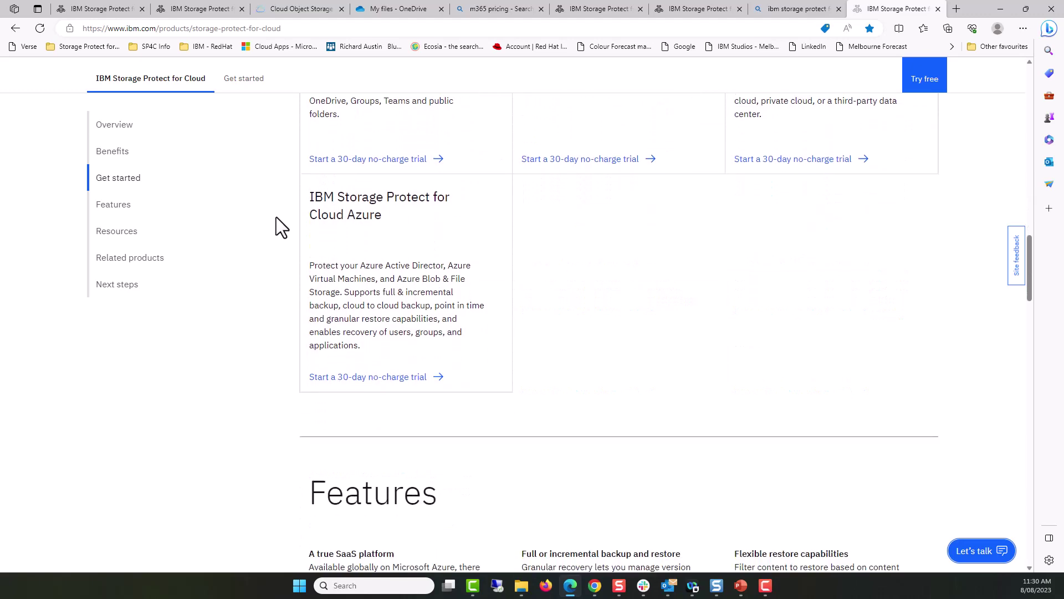
{"action": "scroll", "coordinate": [276, 218], "scroll_direction": "down", "scroll_amount": 7}
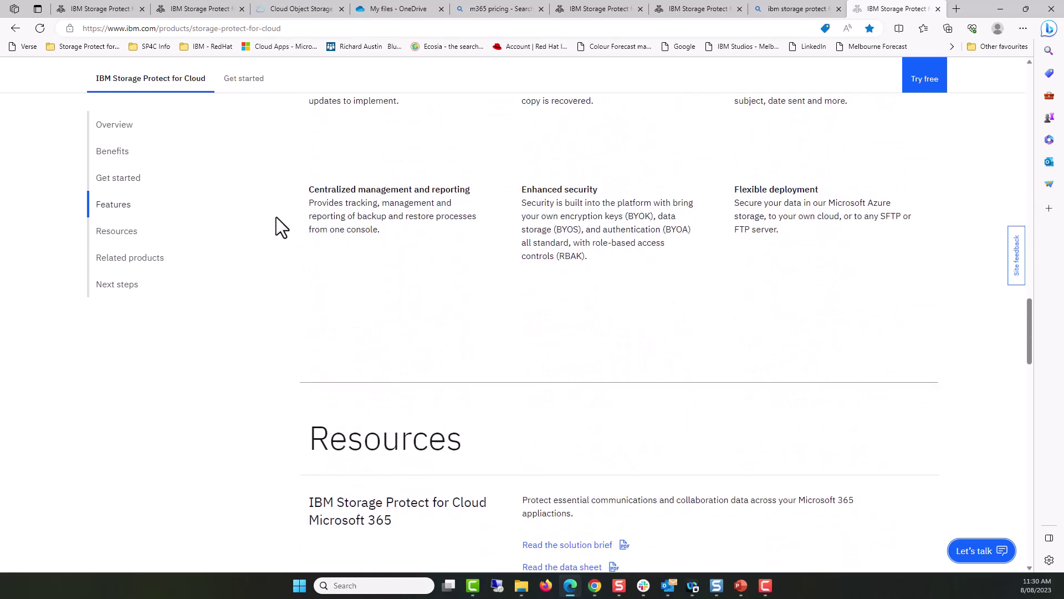
{"action": "scroll", "coordinate": [276, 217], "scroll_direction": "down", "scroll_amount": 4}
{"action": "scroll", "coordinate": [276, 217], "scroll_direction": "down", "scroll_amount": 2}
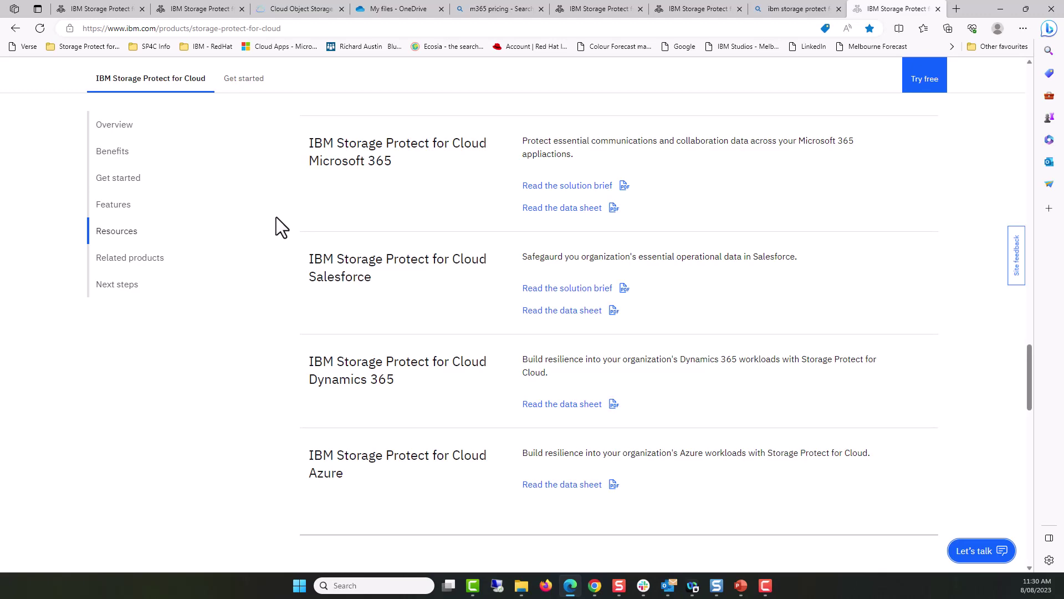
{"action": "scroll", "coordinate": [276, 217], "scroll_direction": "down", "scroll_amount": 5}
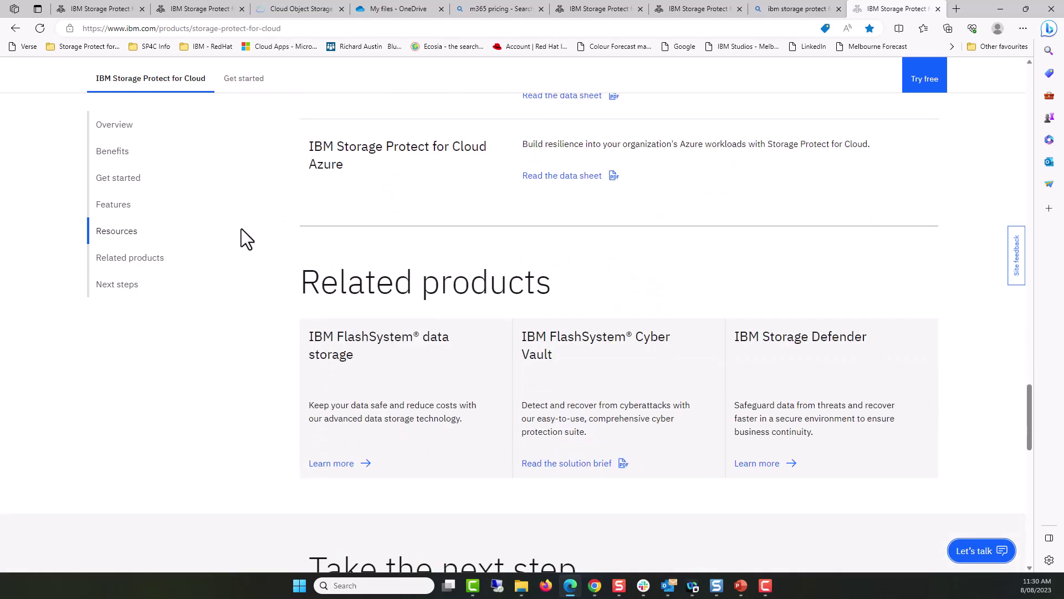
{"action": "scroll", "coordinate": [241, 228], "scroll_direction": "down", "scroll_amount": 4}
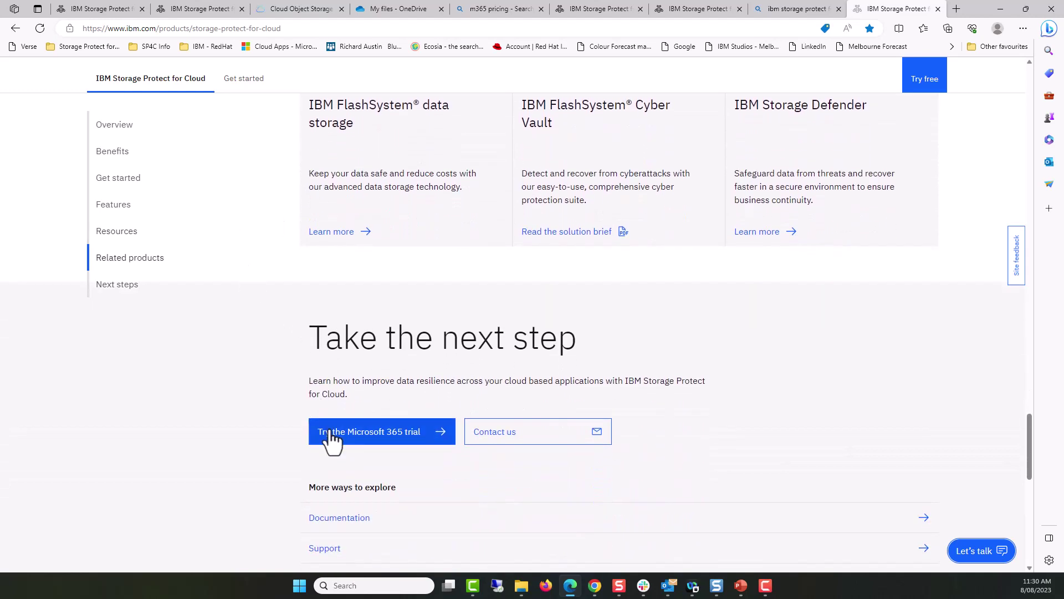